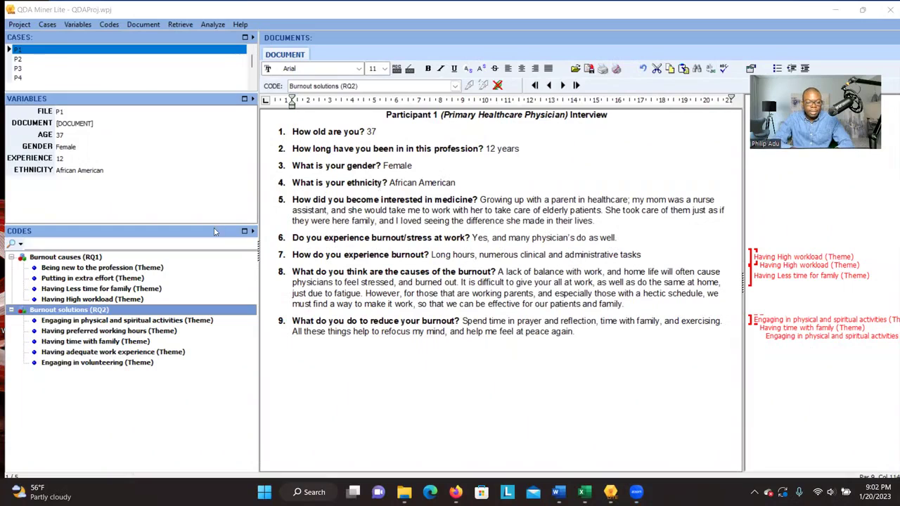
# Select the Putting in extra effort and Having adequate work experience themes, then print the codebook to Microsoft Print to PDF.
pyautogui.click(126, 279)
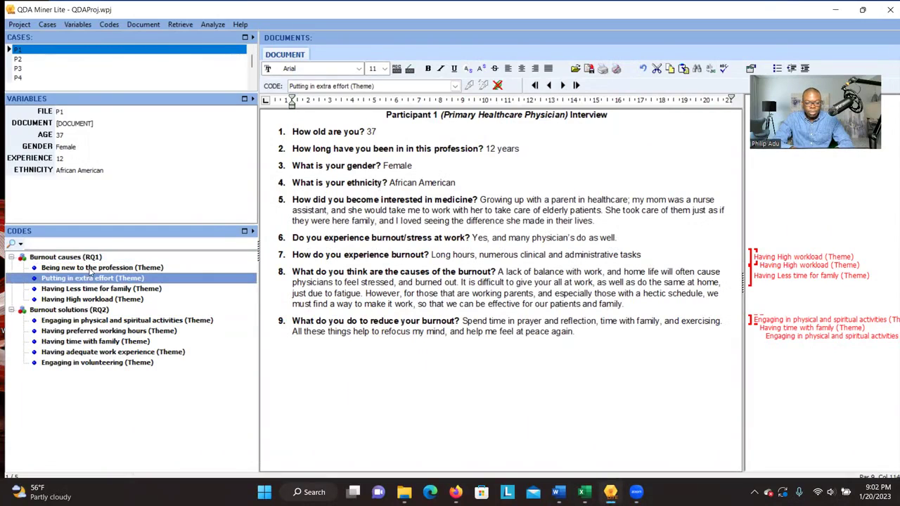
pyautogui.click(132, 352)
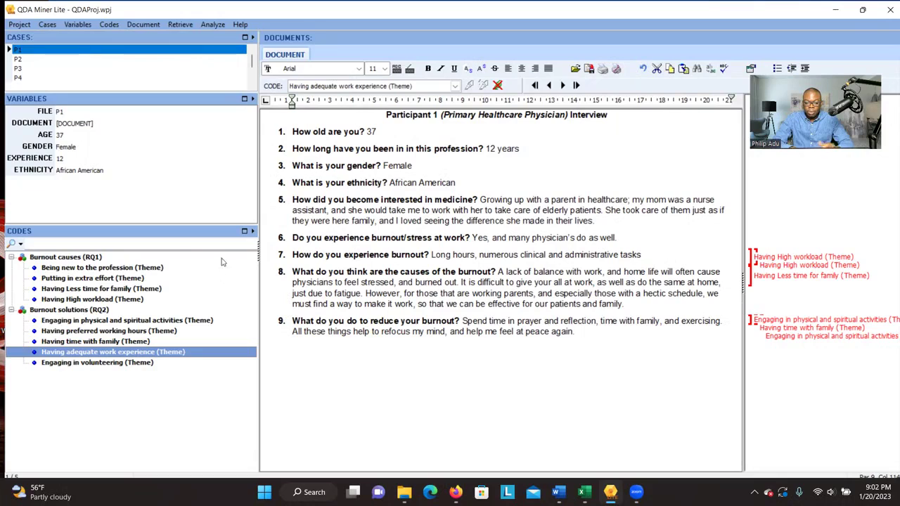
pyautogui.rightClick(102, 258)
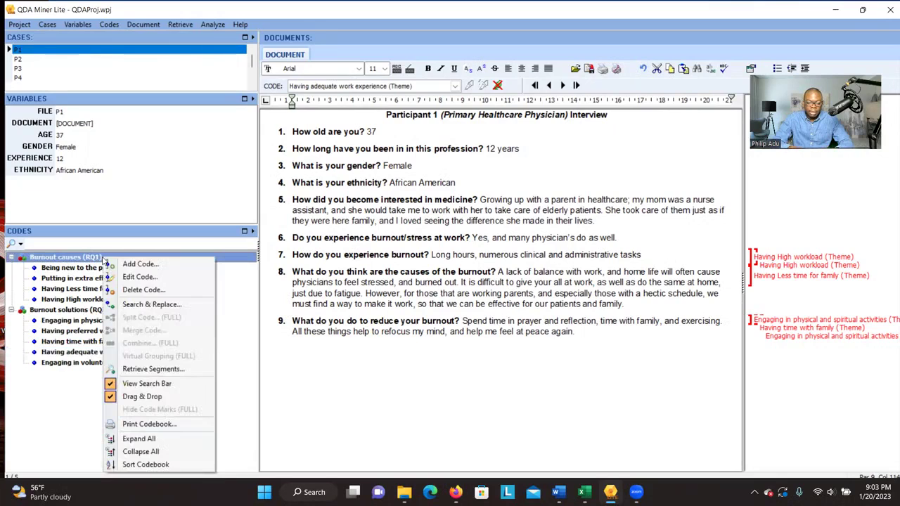
pyautogui.click(148, 424)
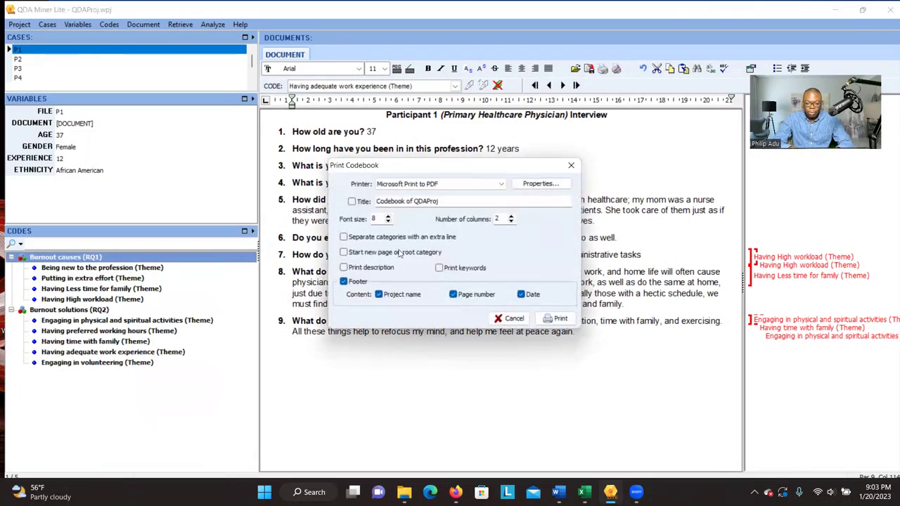
pyautogui.click(500, 187)
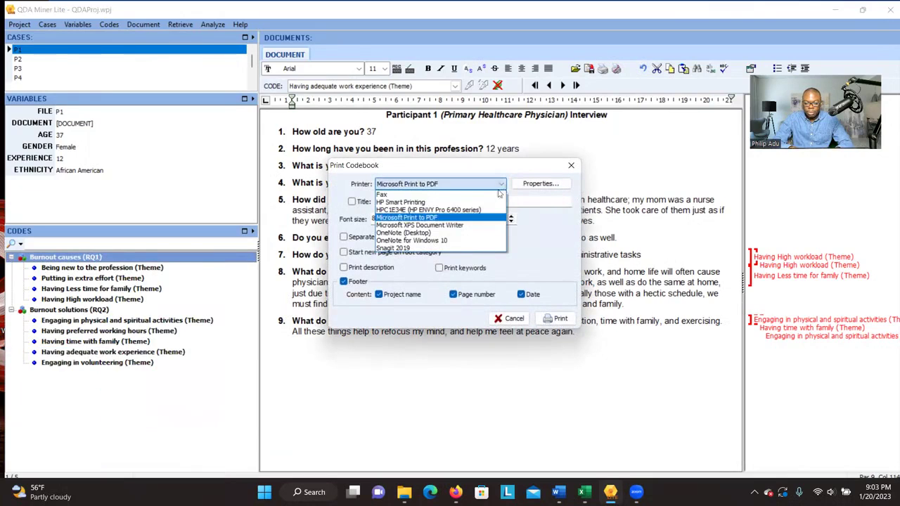
pyautogui.click(454, 219)
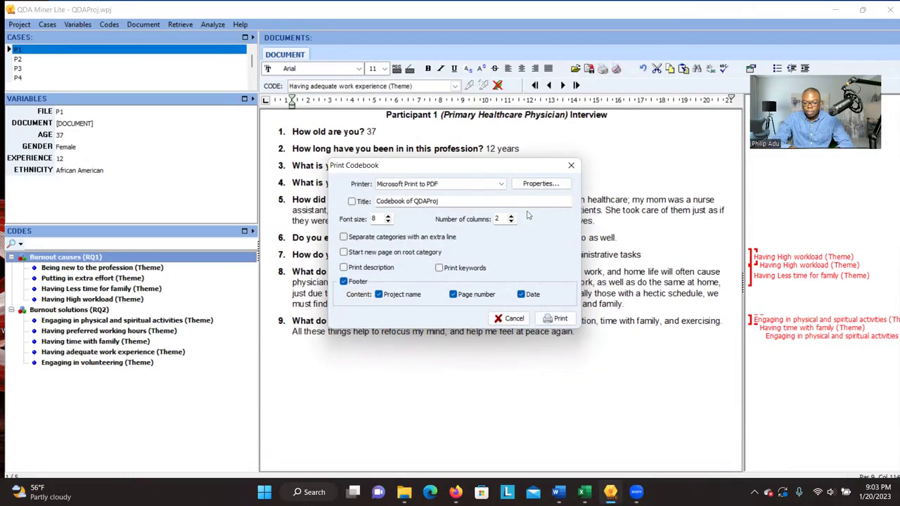
pyautogui.click(556, 318)
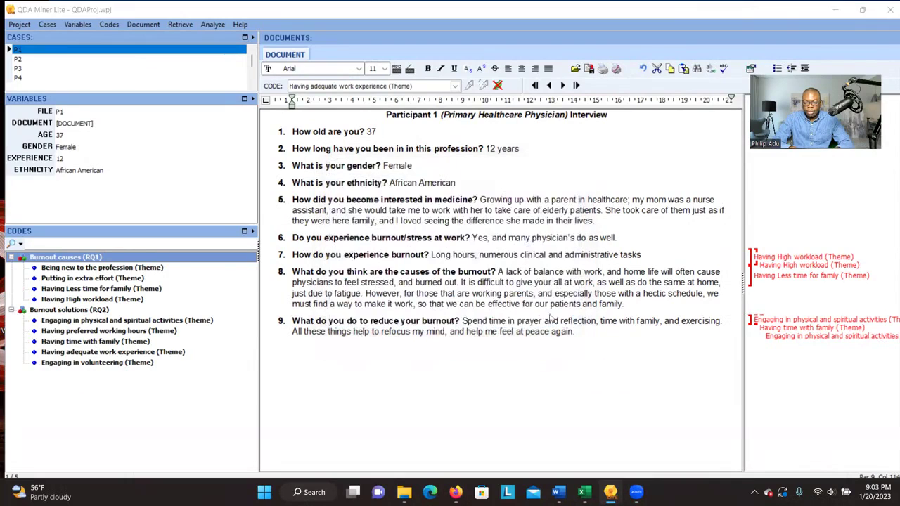
# Save the codebook PDF as 'Themes for research questions 1 and 2'.
pyautogui.write('T')
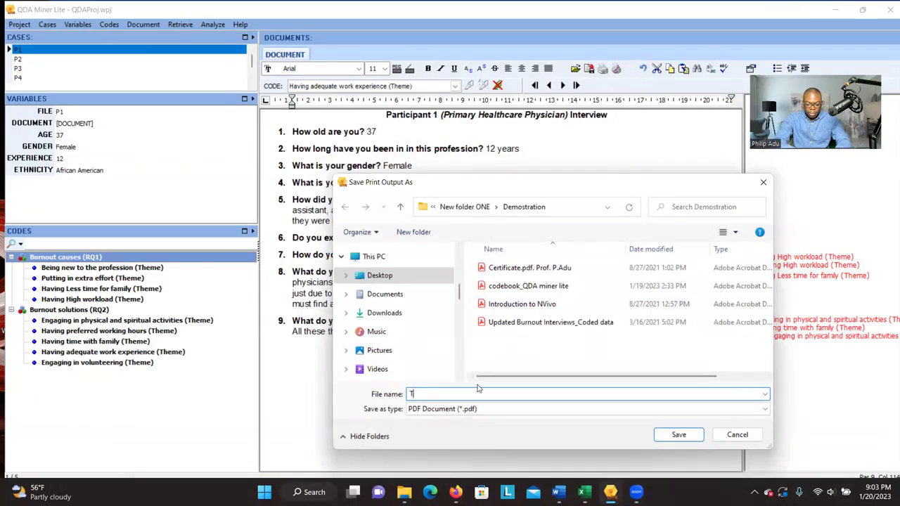
pyautogui.write('ha')
pyautogui.write('emes for ')
pyautogui.write('research questions 1 and')
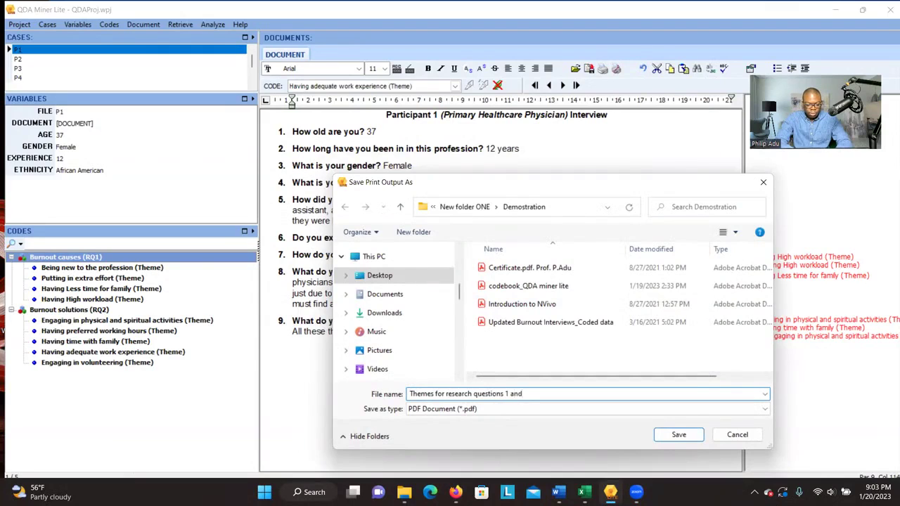
pyautogui.press('Return')
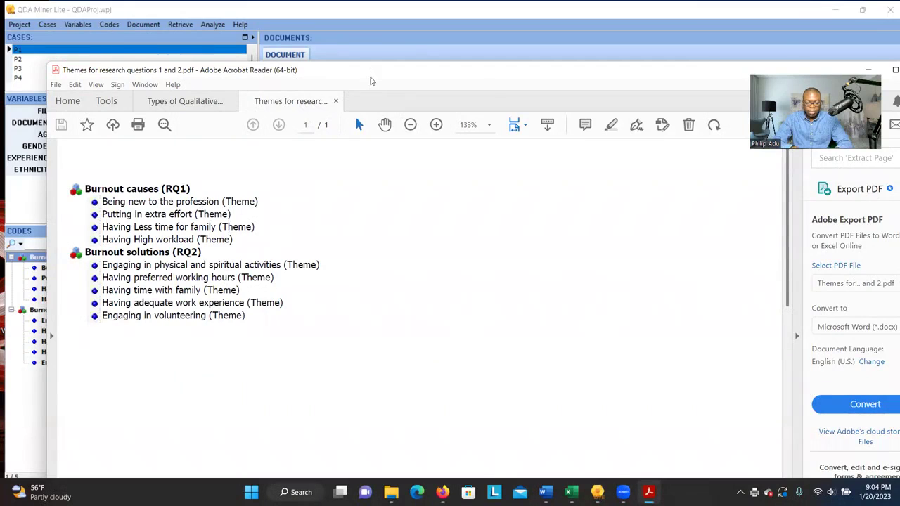
# Move the Acrobat Reader window aside, then close it and confirm the prompt.
pyautogui.moveTo(372, 81); pyautogui.dragTo(114, 119)
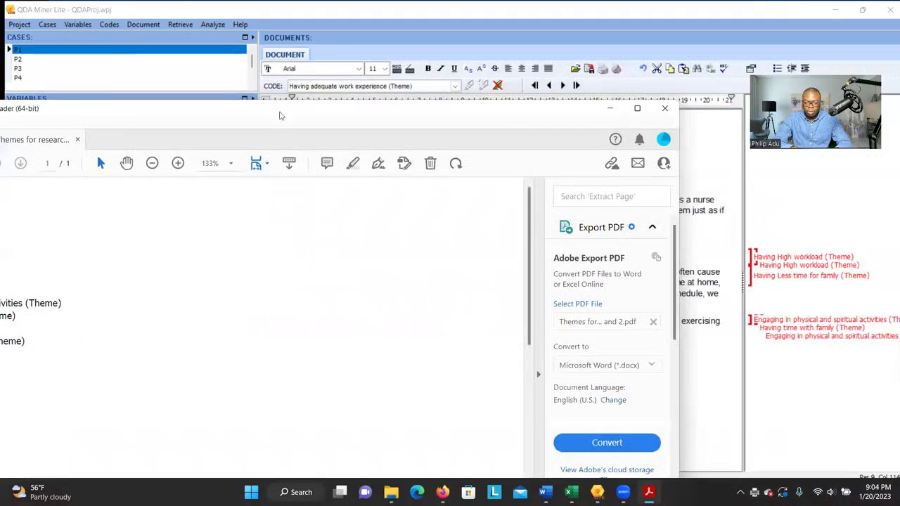
pyautogui.click(665, 108)
pyautogui.click(169, 363)
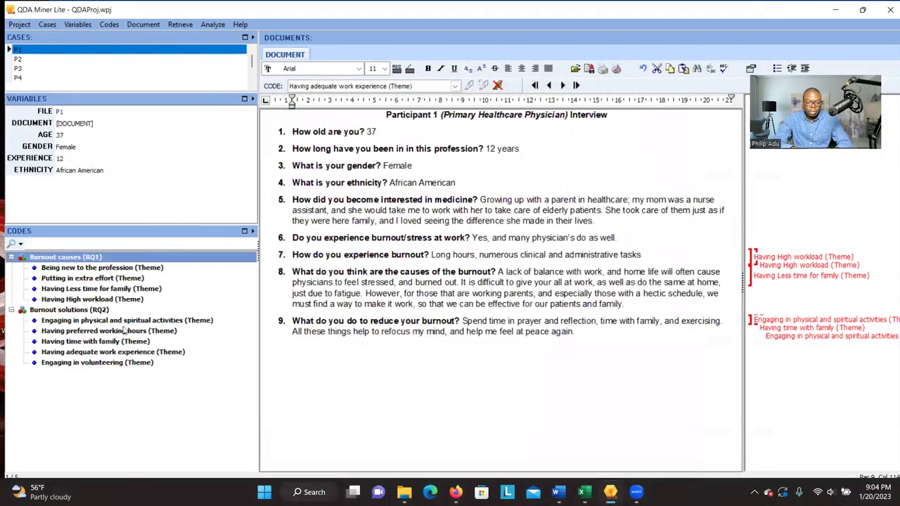
# Run a Coding Retrieval with all Burnout causes (RQ1) and Burnout solutions (RQ2) codes selected.
pyautogui.click(178, 24)
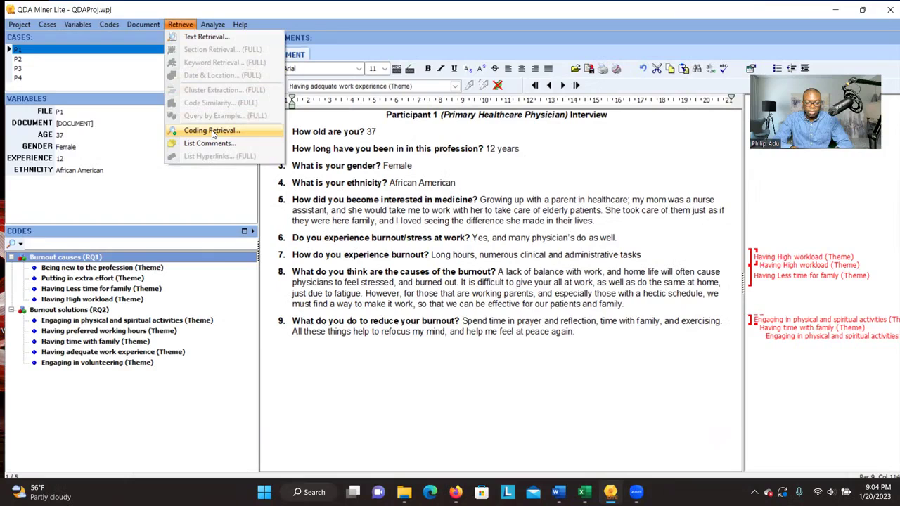
pyautogui.click(211, 131)
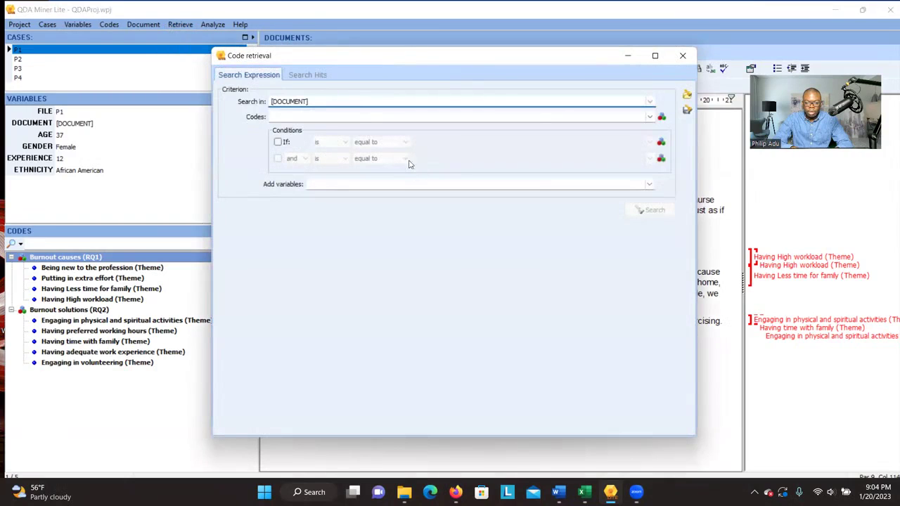
pyautogui.click(661, 119)
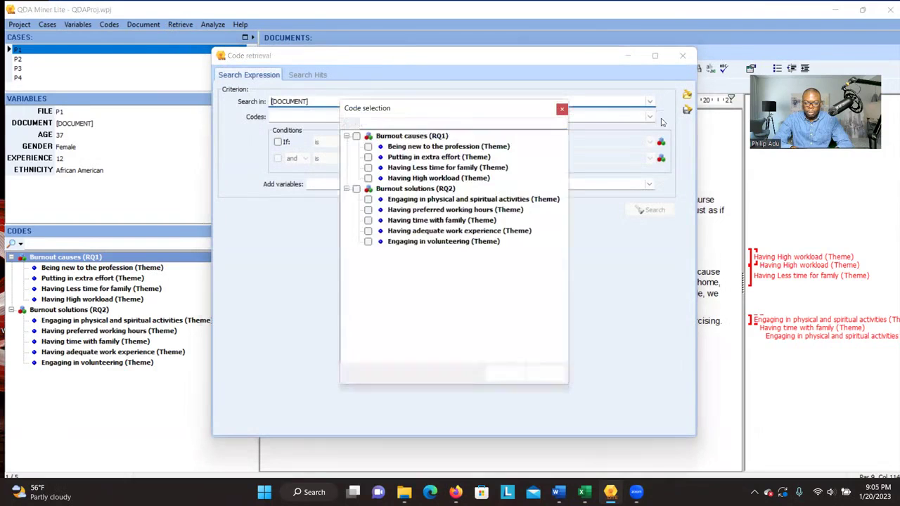
pyautogui.click(357, 137)
pyautogui.click(357, 189)
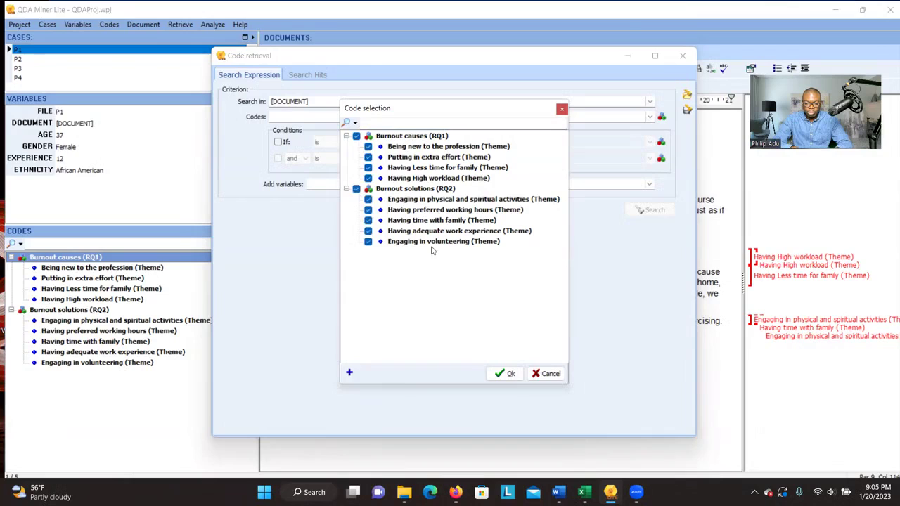
pyautogui.click(503, 375)
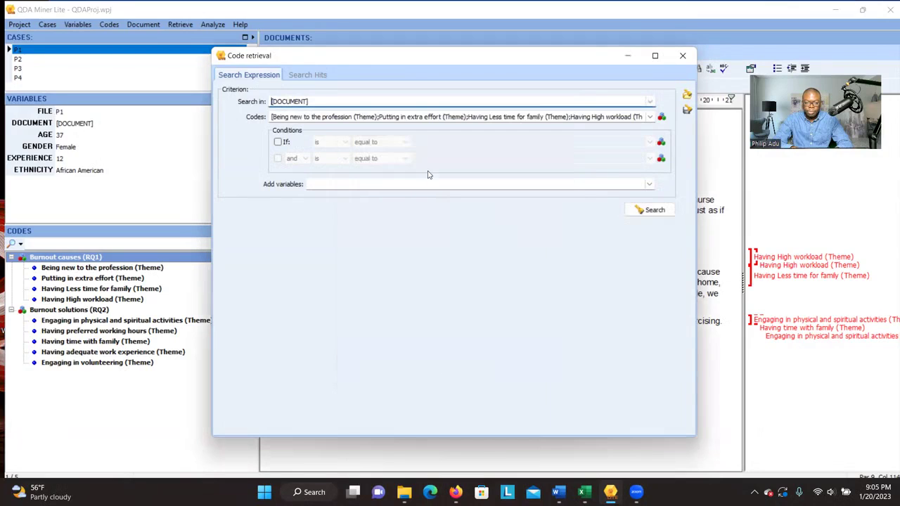
pyautogui.click(651, 211)
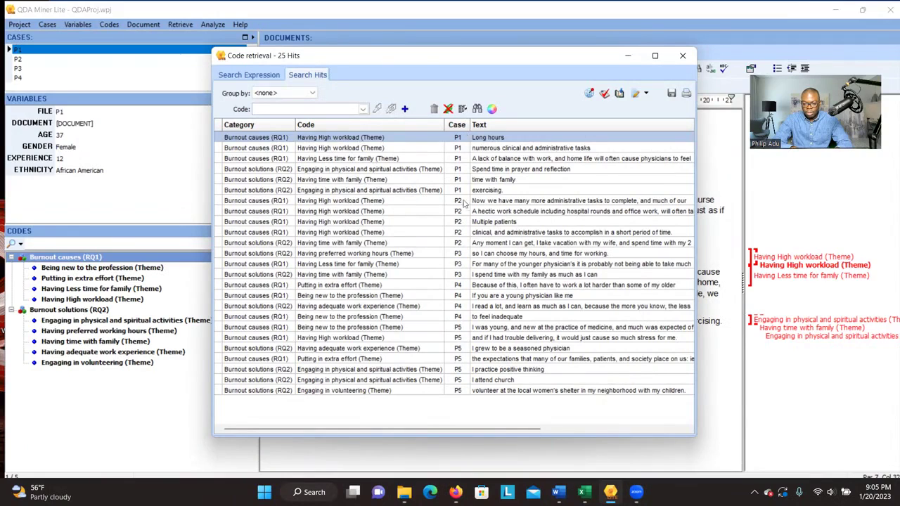
# Maximize the Code retrieval window to show the 25 hits with coder, date and word counts.
pyautogui.click(655, 55)
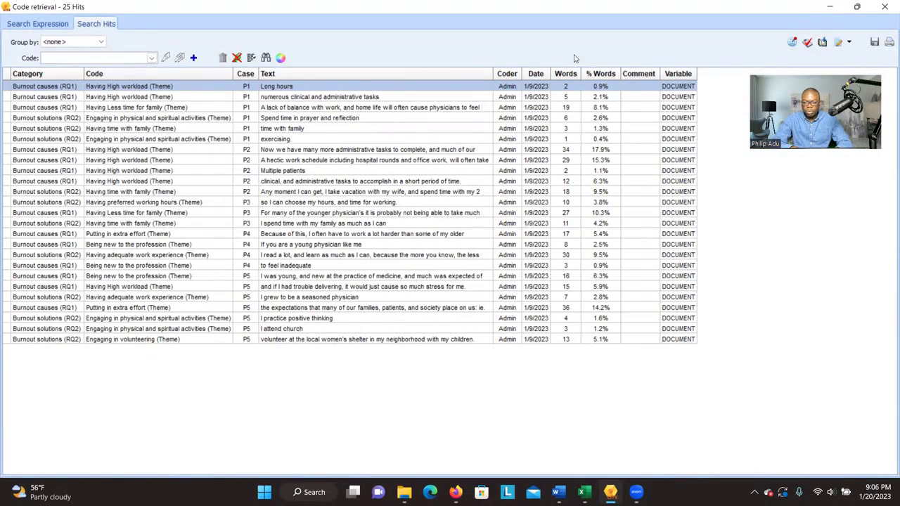
# Export the retrieved segments to Excel as 'themes for the study' on the Desktop and open it.
pyautogui.click(875, 44)
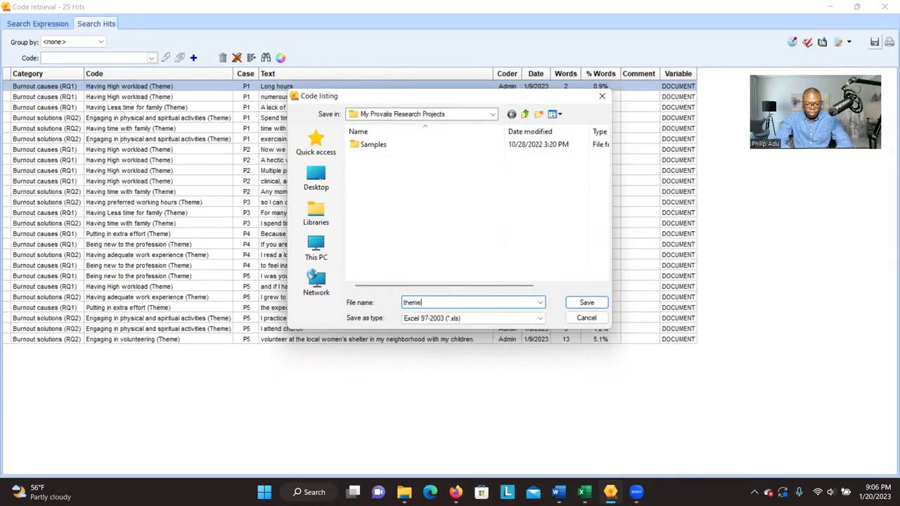
pyautogui.write('study')
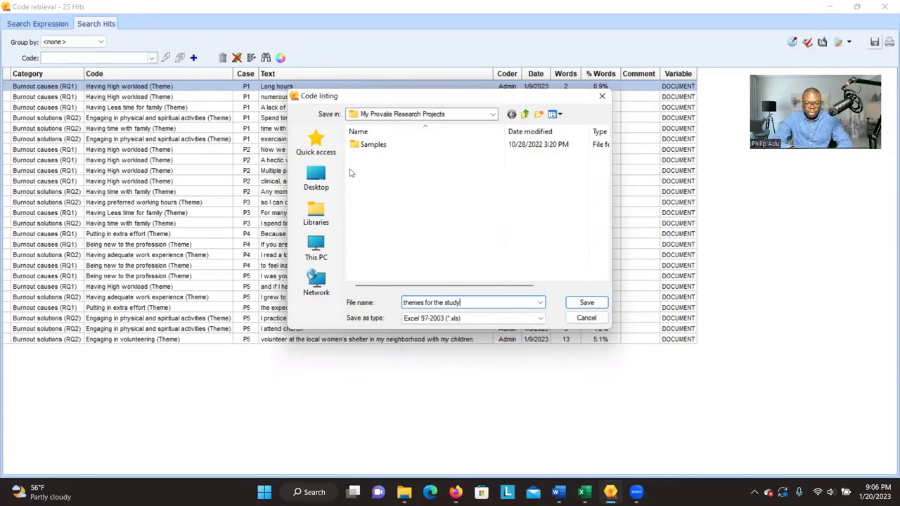
pyautogui.click(316, 177)
pyautogui.click(587, 303)
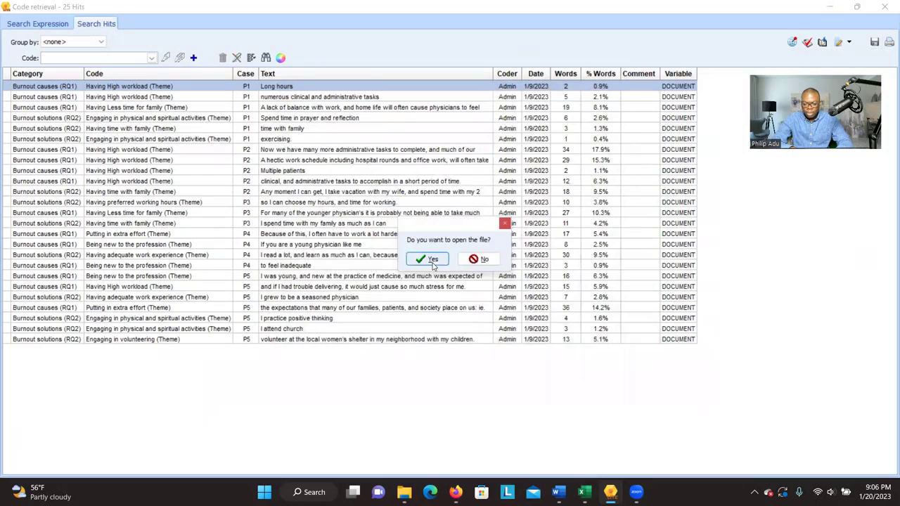
pyautogui.click(430, 259)
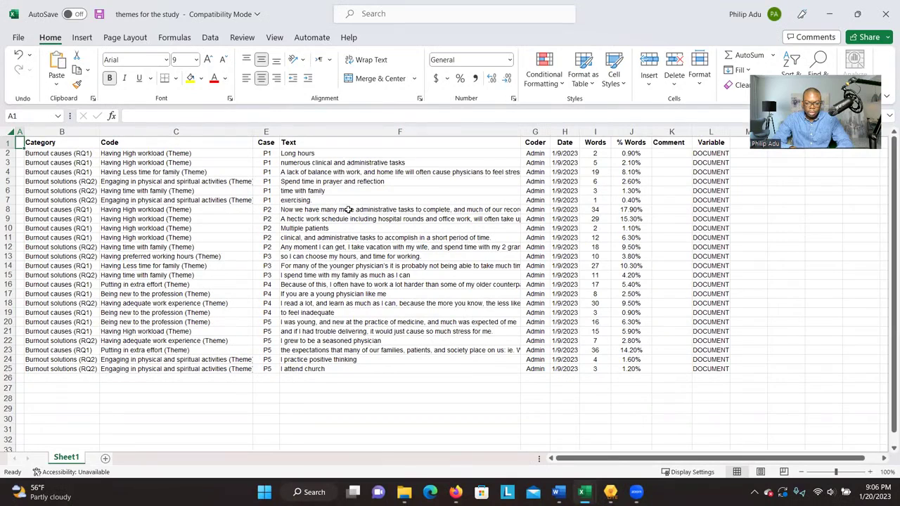
# Sort the exported rows A to Z by Category.
pyautogui.click(61, 152)
pyautogui.hotkey('ctrl', 'shift', 'Down')
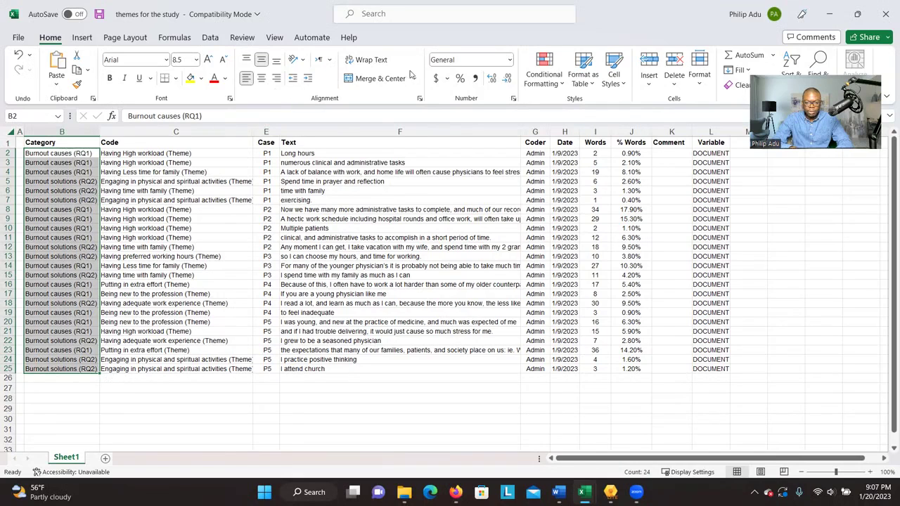
pyautogui.click(798, 65)
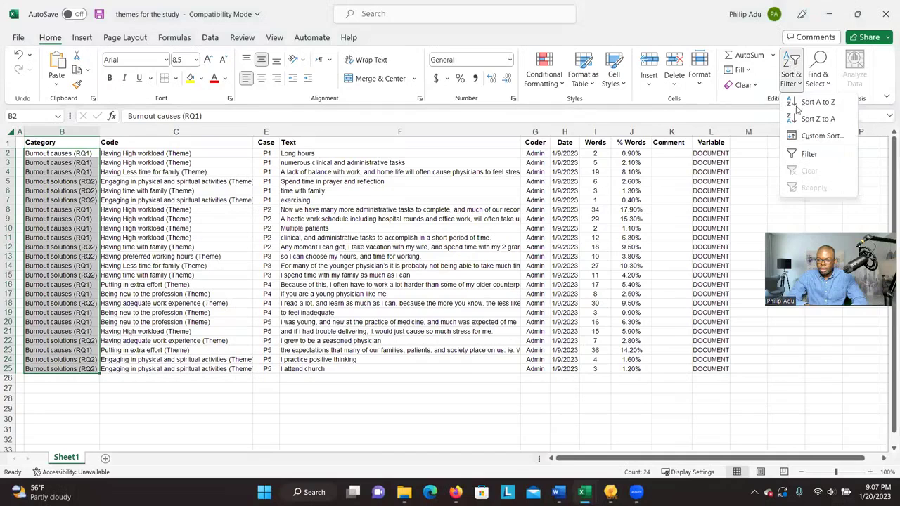
pyautogui.click(809, 103)
pyautogui.click(66, 161)
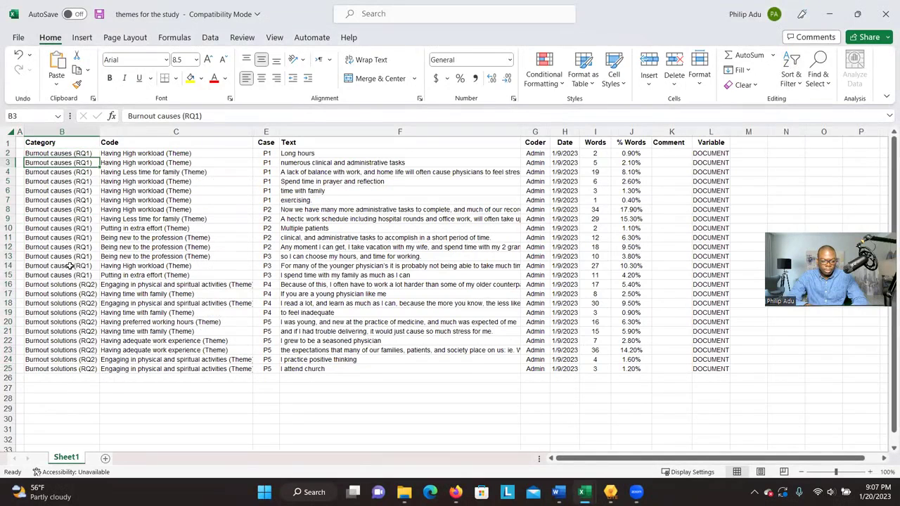
# Review the RQ1 codes, cases and segment texts, reading F8 in full, then restore down Excel.
pyautogui.moveTo(154, 162); pyautogui.dragTo(162, 267)
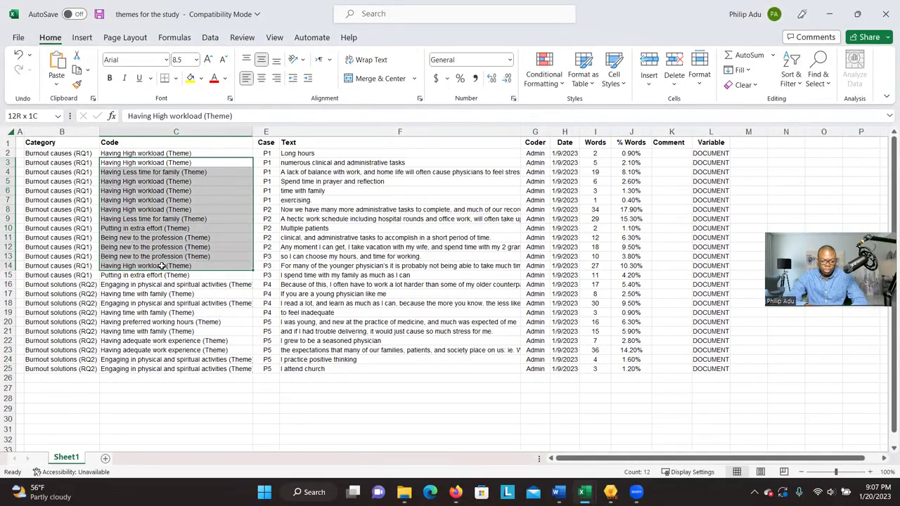
pyautogui.moveTo(344, 154); pyautogui.dragTo(347, 243)
pyautogui.moveTo(265, 142); pyautogui.dragTo(271, 257)
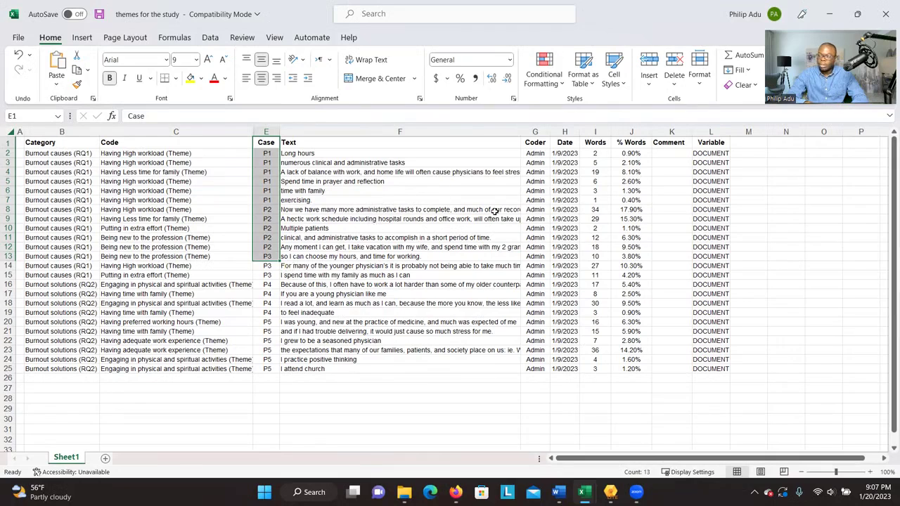
pyautogui.click(463, 222)
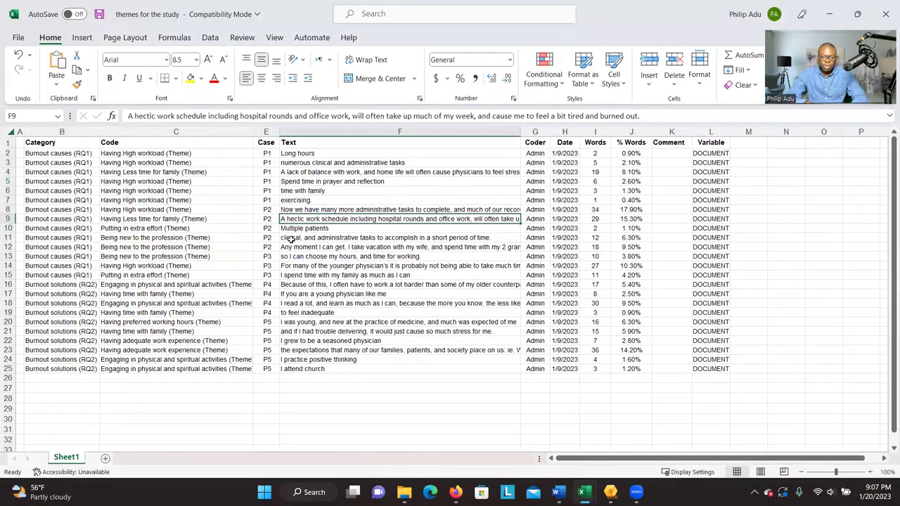
pyautogui.click(128, 200)
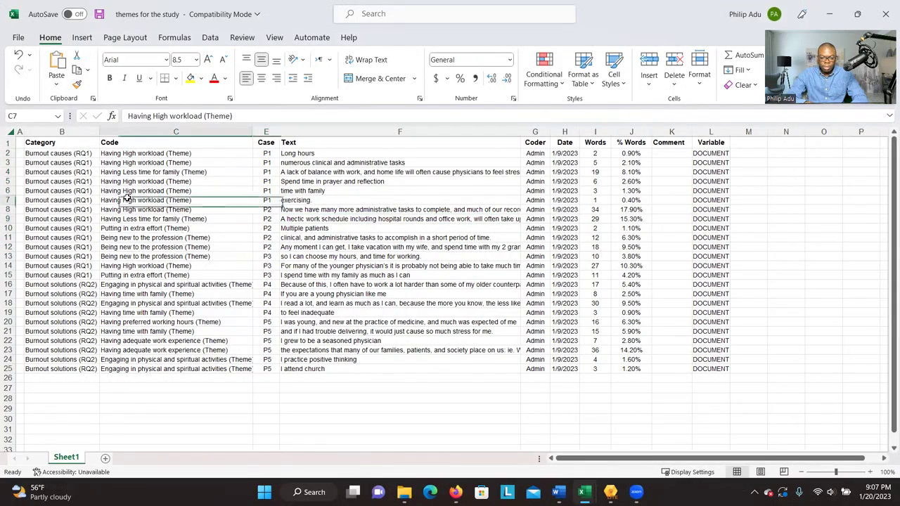
pyautogui.click(316, 210)
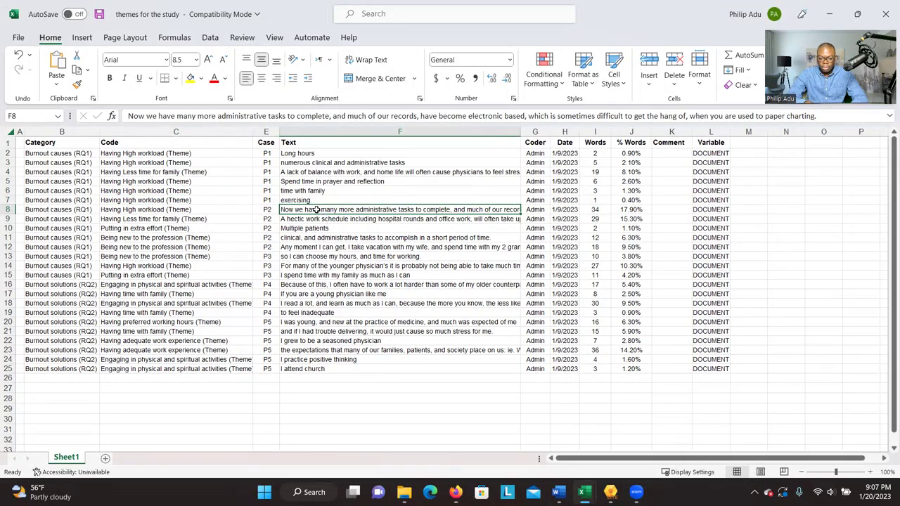
pyautogui.doubleClick(319, 209)
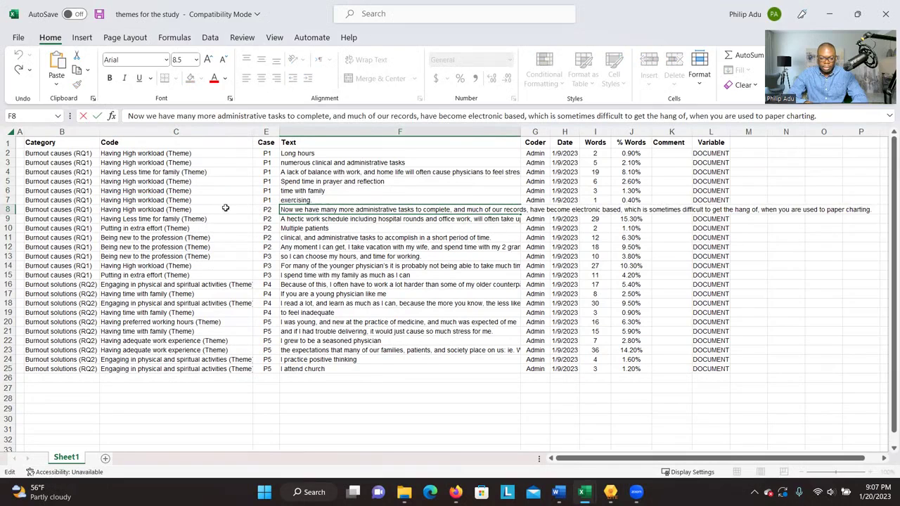
pyautogui.click(158, 210)
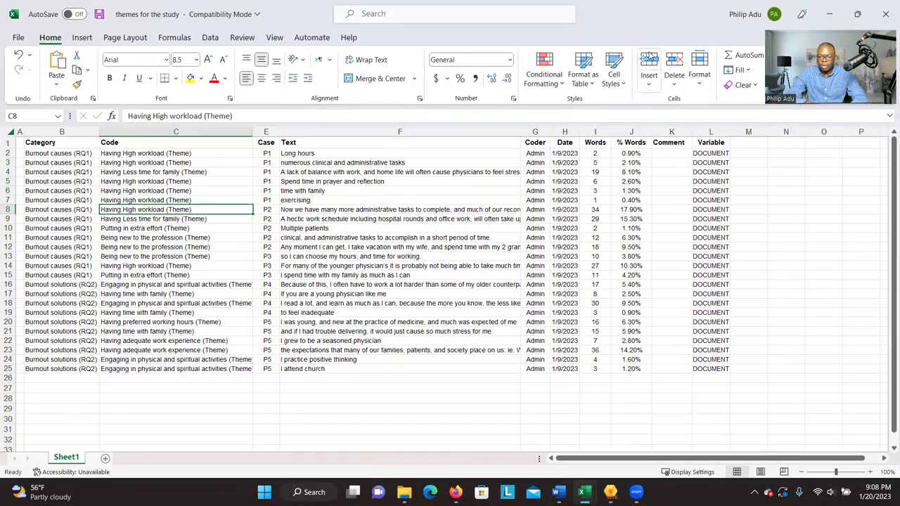
pyautogui.click(857, 14)
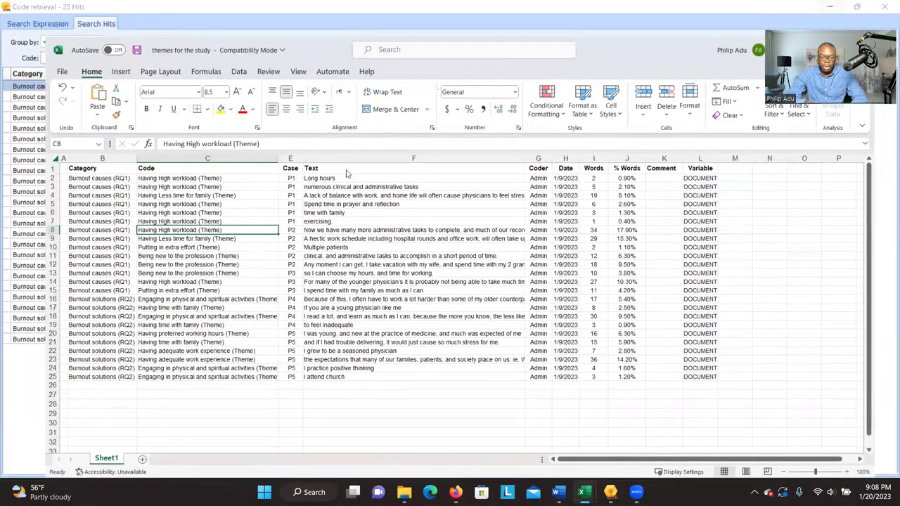
# Bring the Code retrieval results forward, group them by Category, then regroup them by Code.
pyautogui.click(807, 4)
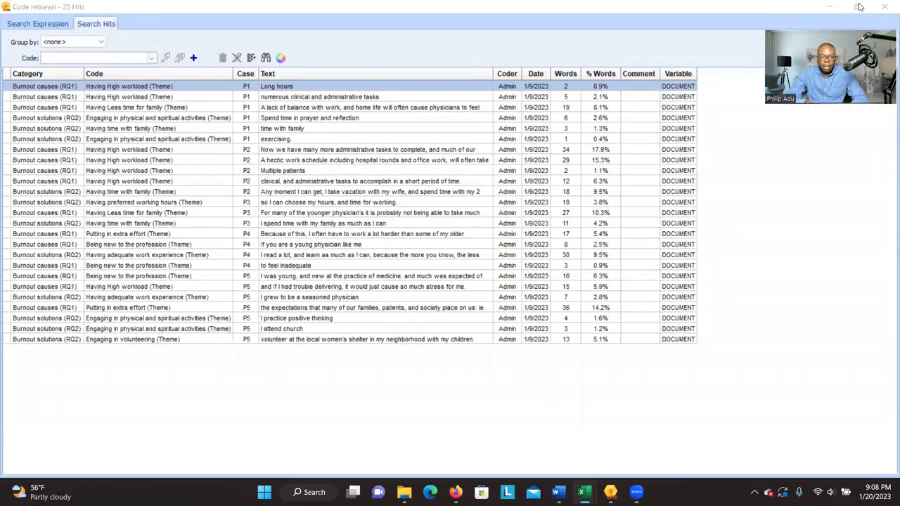
pyautogui.click(103, 42)
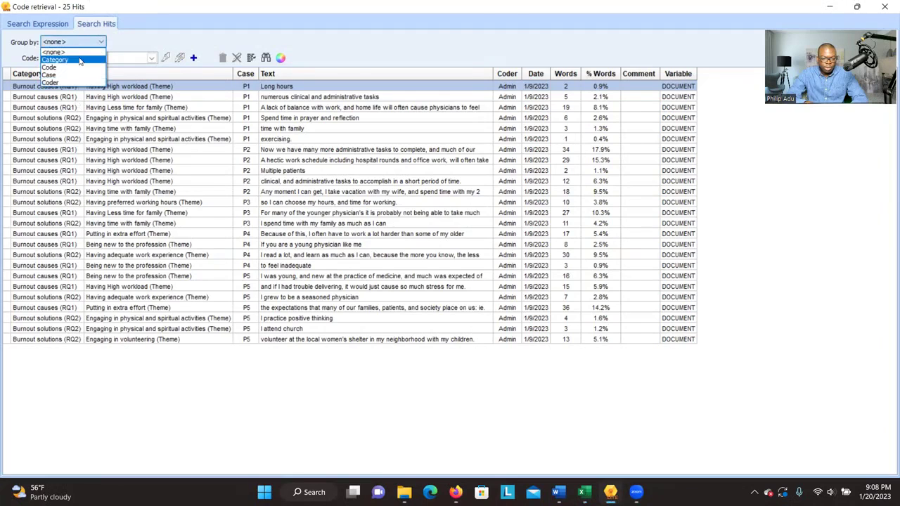
pyautogui.click(81, 61)
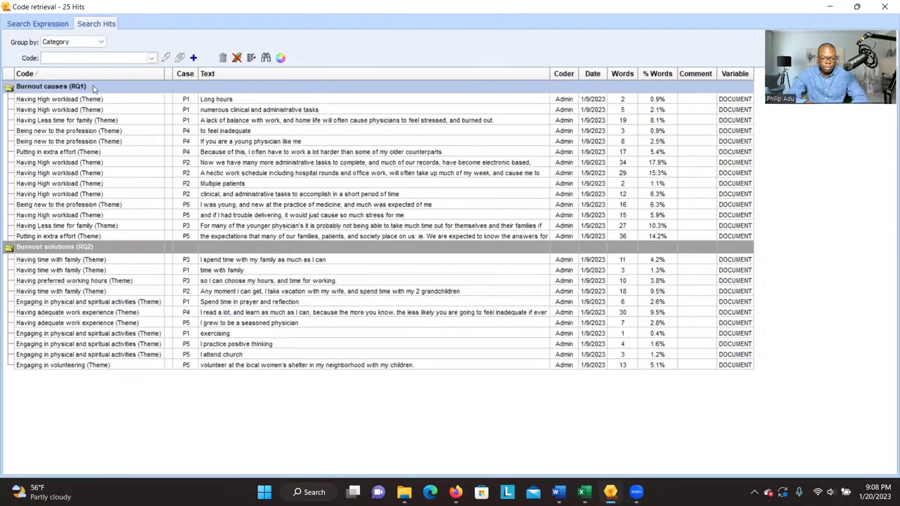
pyautogui.click(95, 43)
pyautogui.click(97, 41)
pyautogui.click(77, 44)
pyautogui.click(74, 65)
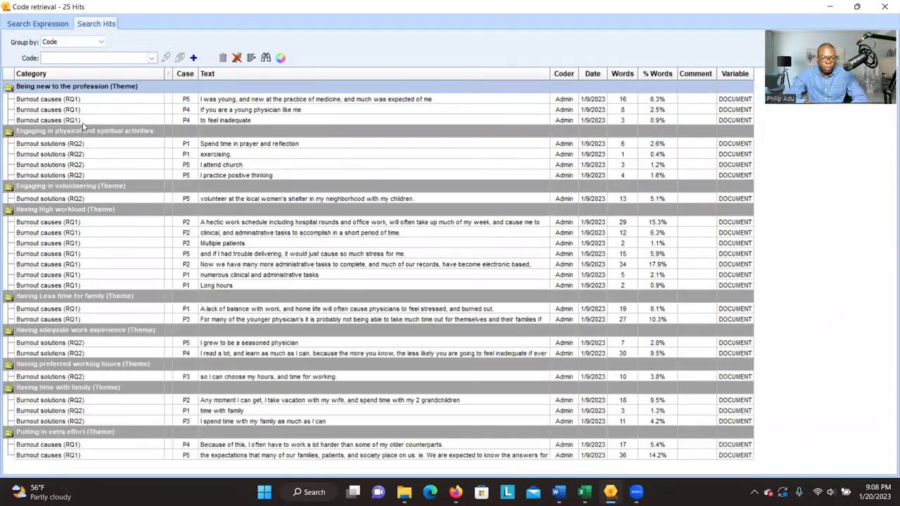
# Group the retrieval hits by Case and restore the results window to a smaller size.
pyautogui.click(85, 42)
pyautogui.click(83, 75)
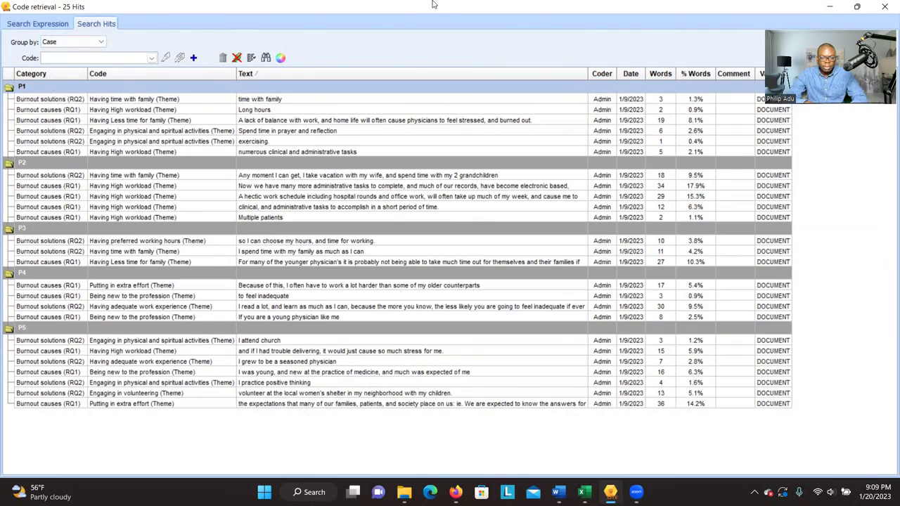
pyautogui.moveTo(433, 5); pyautogui.dragTo(310, 116)
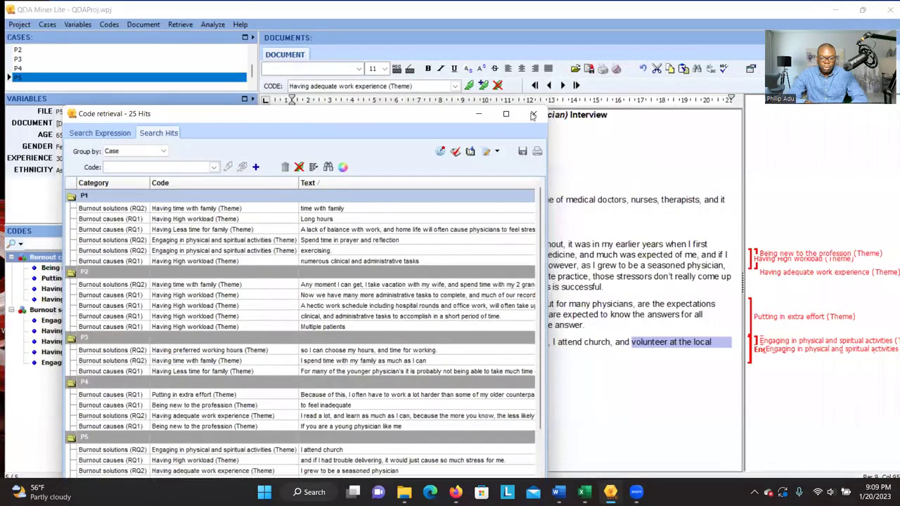
# Close Code retrieval and start a Text Retrieval with Search unit set to Coded Segments.
pyautogui.click(533, 116)
pyautogui.click(180, 24)
pyautogui.click(203, 34)
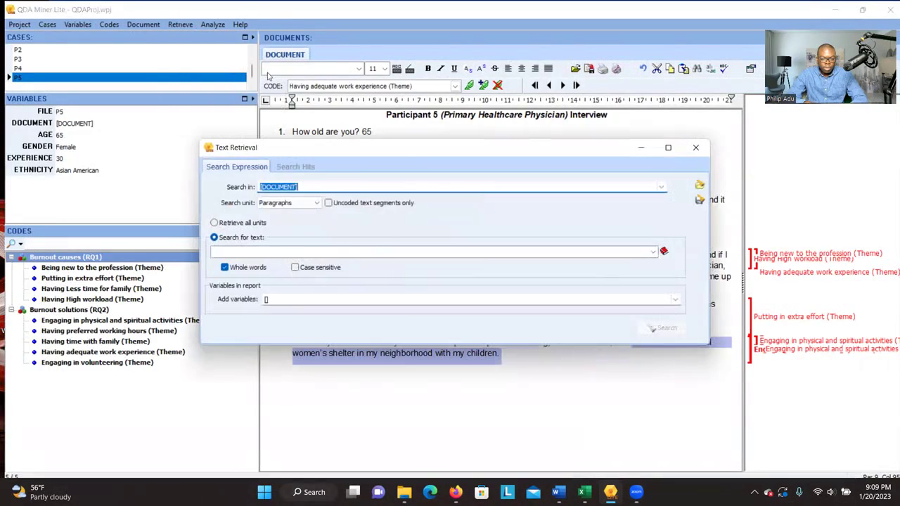
pyautogui.click(303, 203)
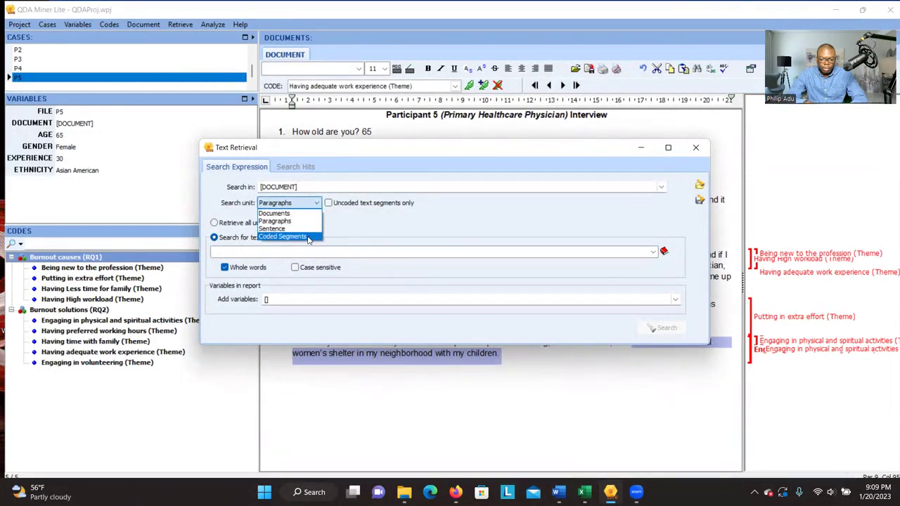
pyautogui.click(307, 237)
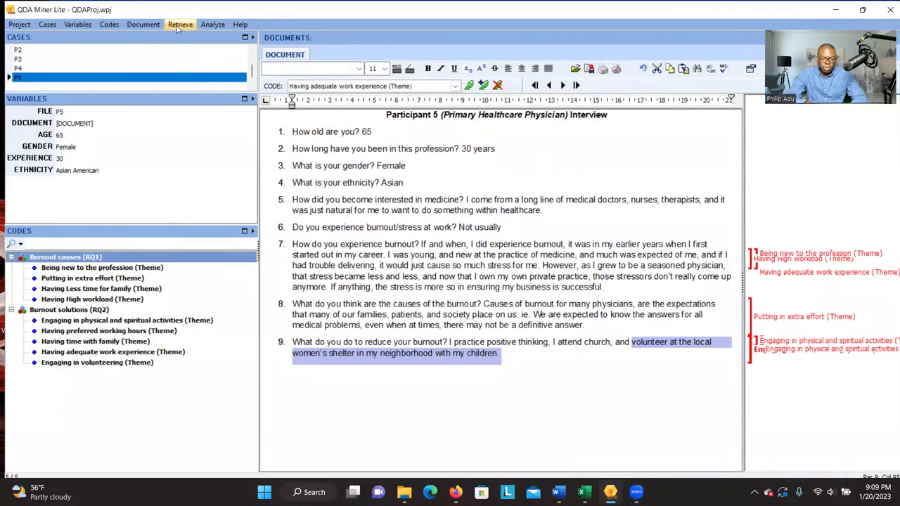
pyautogui.click(180, 24)
pyautogui.click(211, 37)
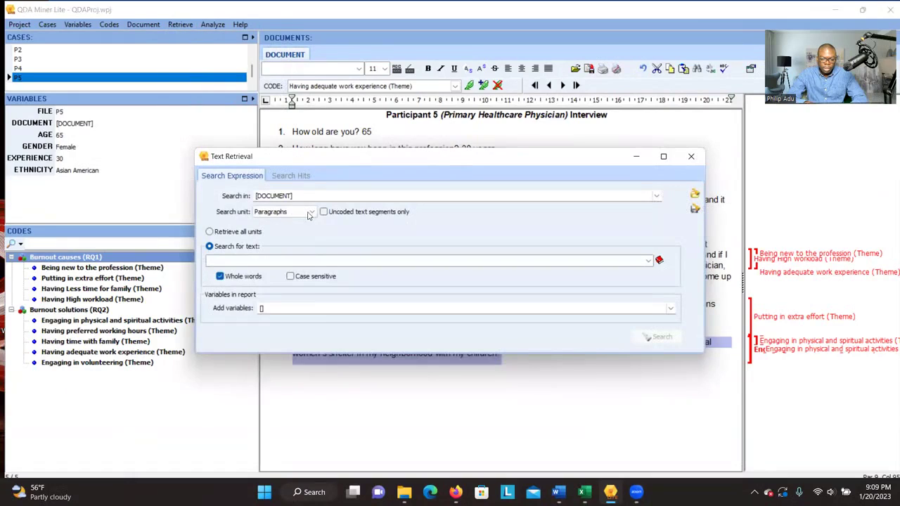
pyautogui.click(311, 212)
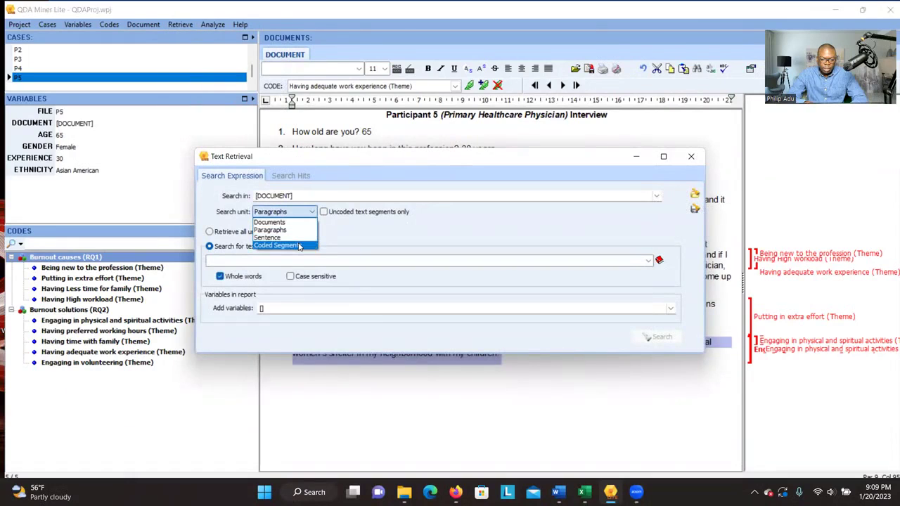
pyautogui.click(299, 245)
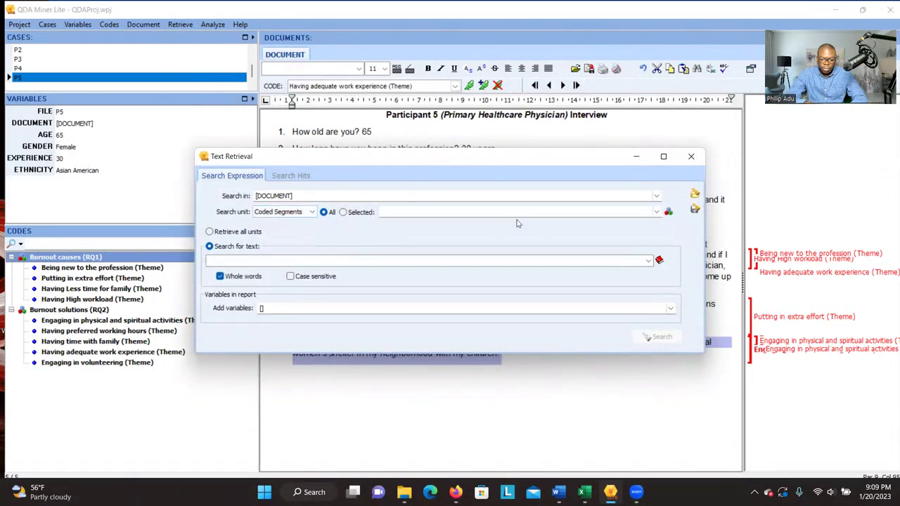
# Check all burnout codes, search across all coded segments, and run the retrieval for 25 hits.
pyautogui.click(668, 211)
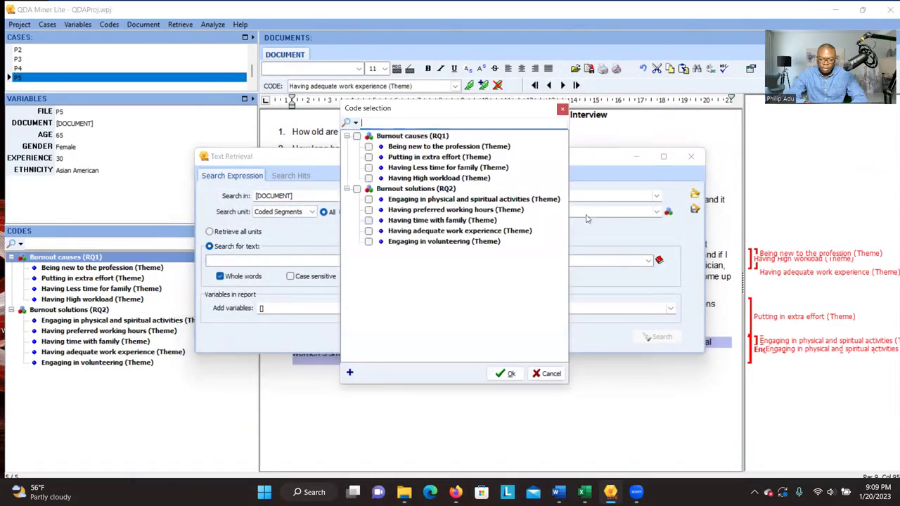
pyautogui.click(371, 148)
pyautogui.click(369, 157)
pyautogui.click(368, 147)
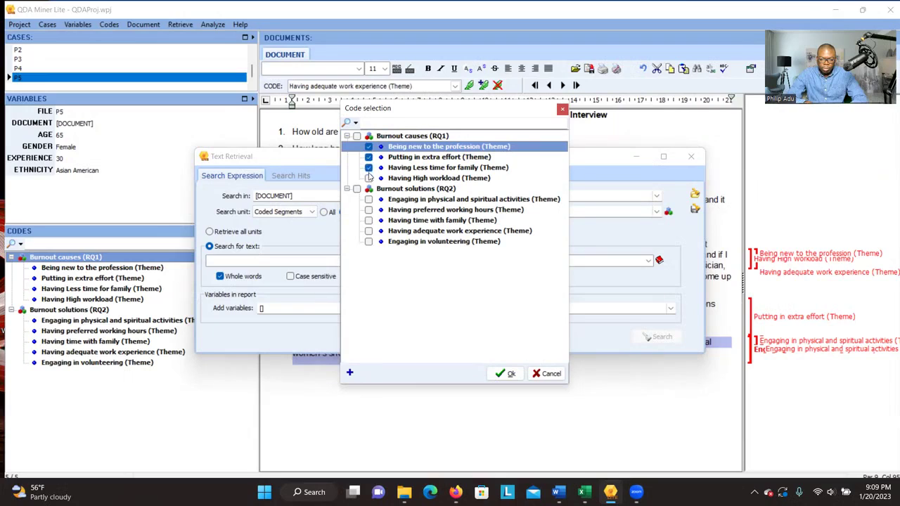
pyautogui.click(357, 137)
pyautogui.click(507, 373)
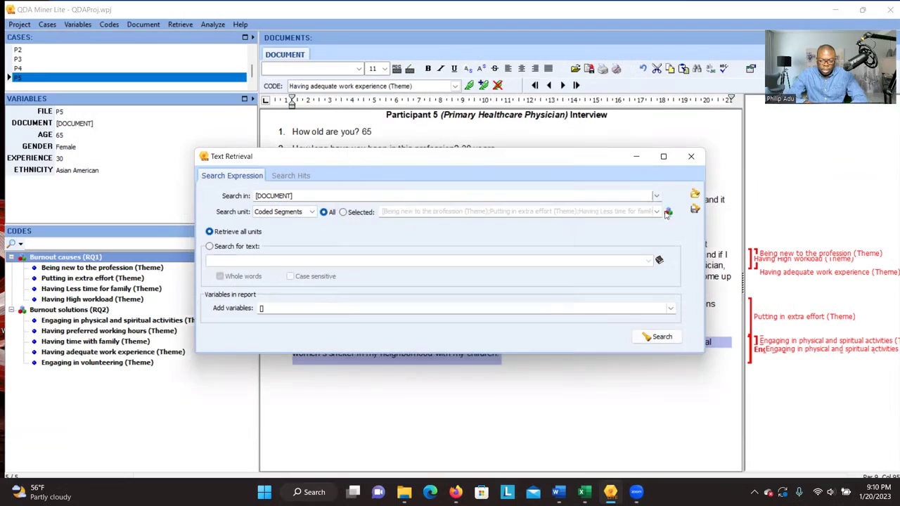
pyautogui.click(669, 213)
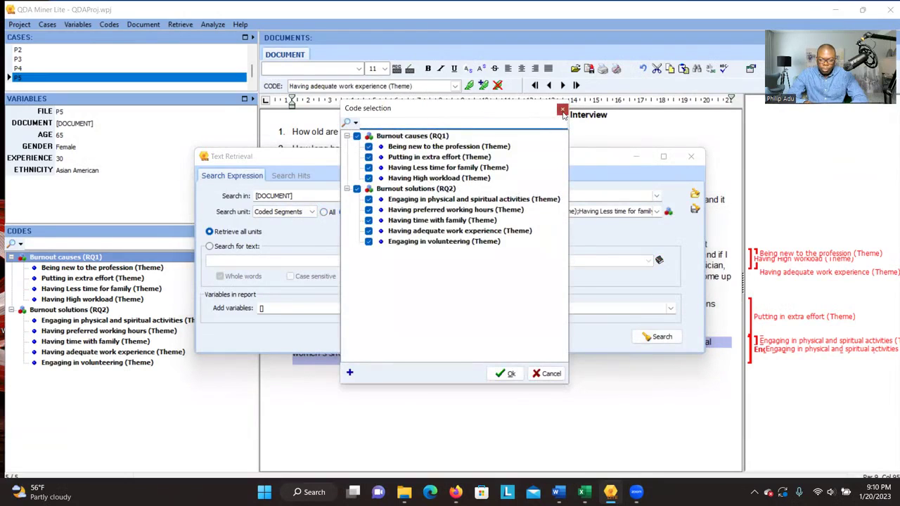
pyautogui.click(563, 109)
pyautogui.click(324, 211)
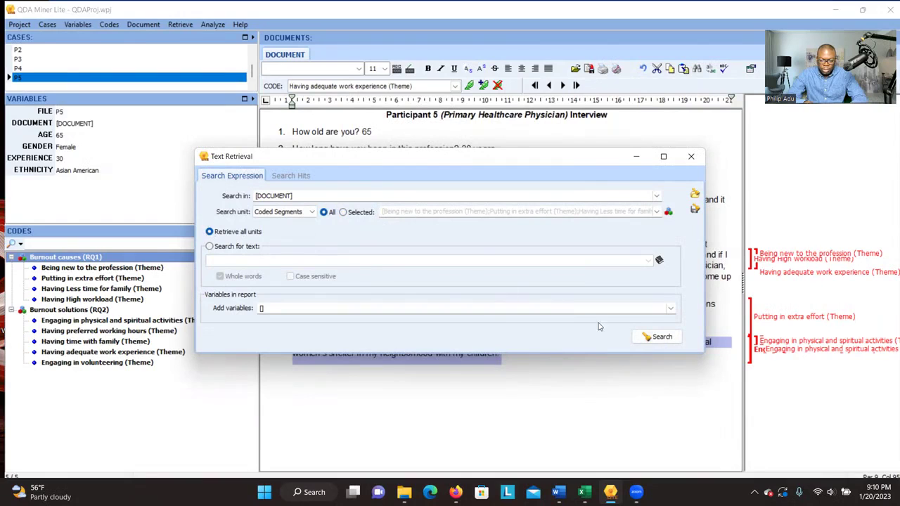
pyautogui.click(658, 336)
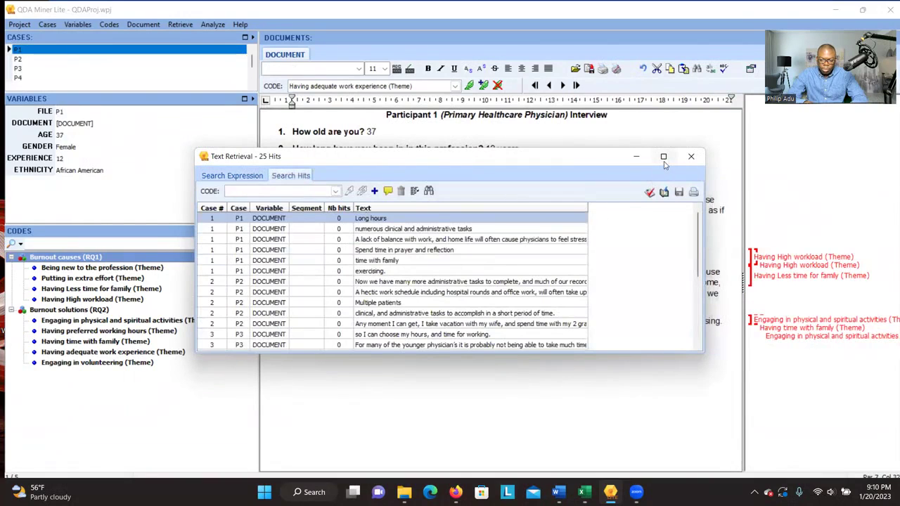
# Review the 25 text hits in a maximized window, then restore and close the Text Retrieval results.
pyautogui.click(663, 156)
pyautogui.press('Down')
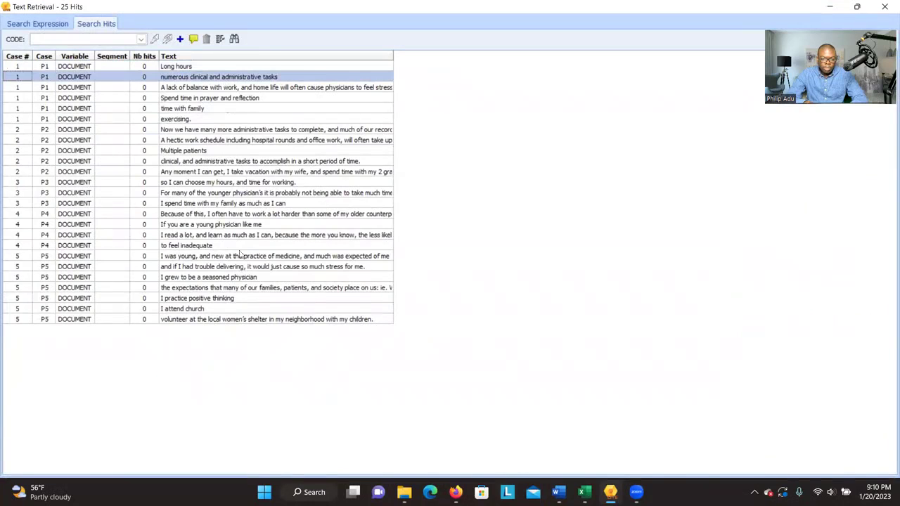
pyautogui.doubleClick(596, 5)
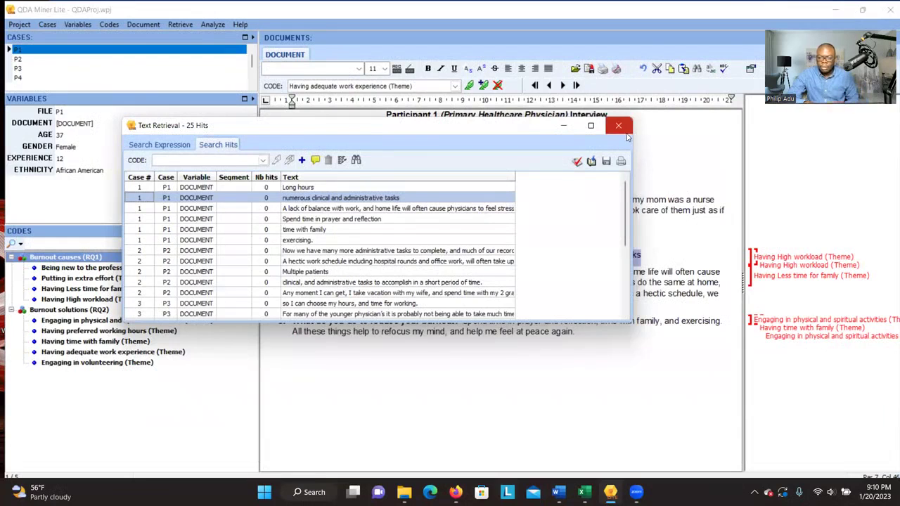
pyautogui.click(619, 126)
pyautogui.click(180, 24)
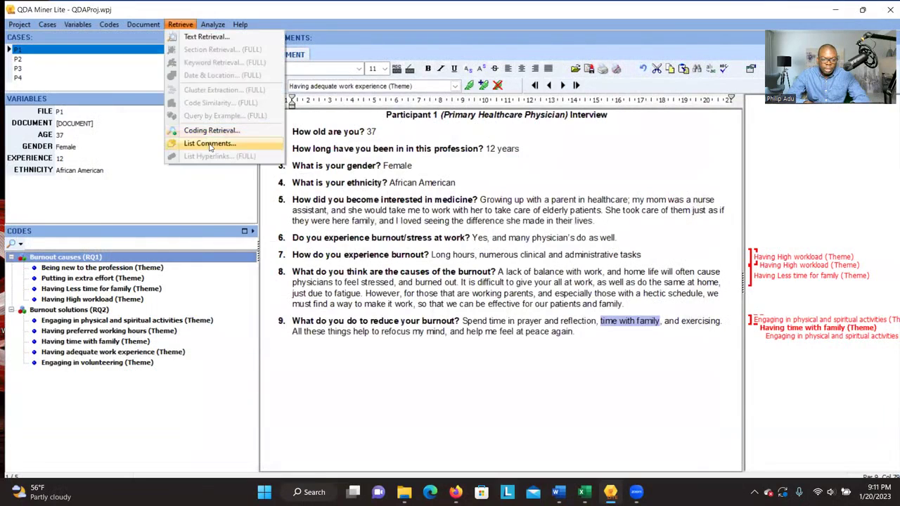
pyautogui.click(209, 144)
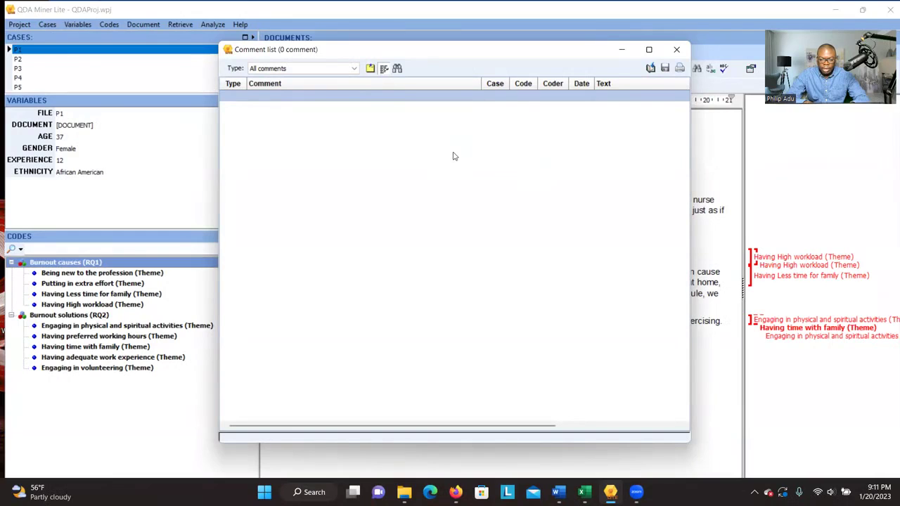
pyautogui.press('Escape')
pyautogui.click(212, 25)
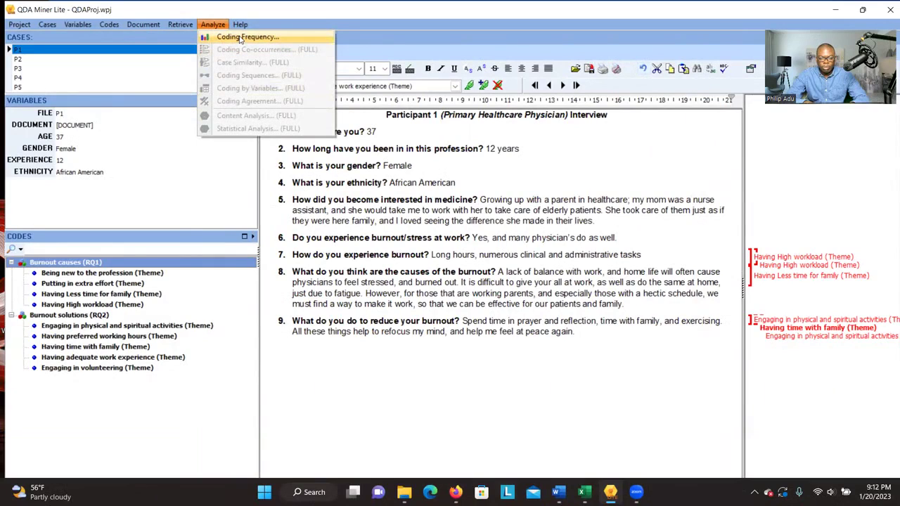
# Limit the coding frequency analysis to the Burnout causes (RQ1) and Burnout solutions (RQ2) codes.
pyautogui.click(240, 39)
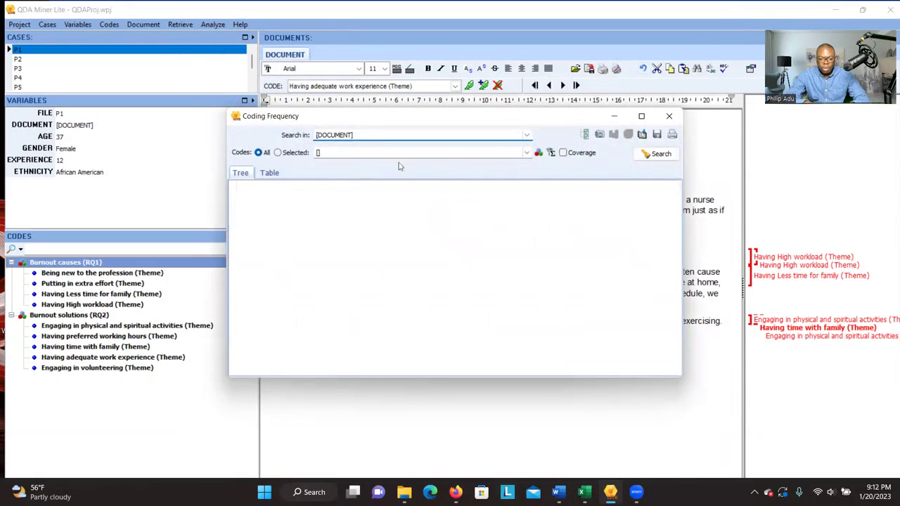
pyautogui.click(538, 153)
pyautogui.click(356, 137)
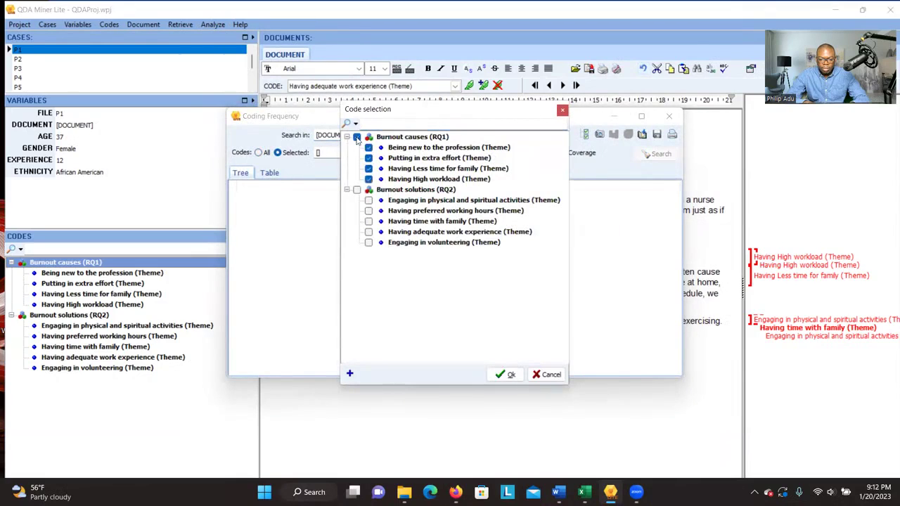
pyautogui.click(357, 190)
pyautogui.click(508, 374)
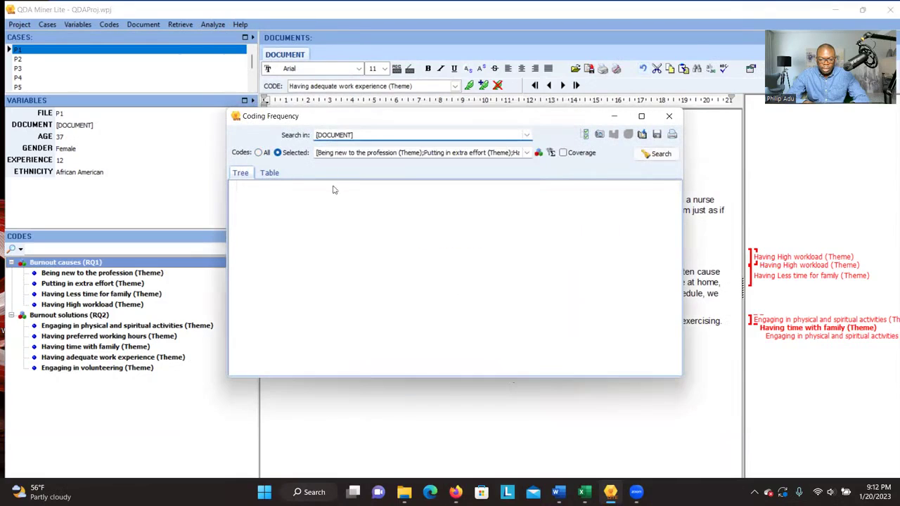
# Run the count and select the nine theme rows in the frequency table.
pyautogui.click(659, 154)
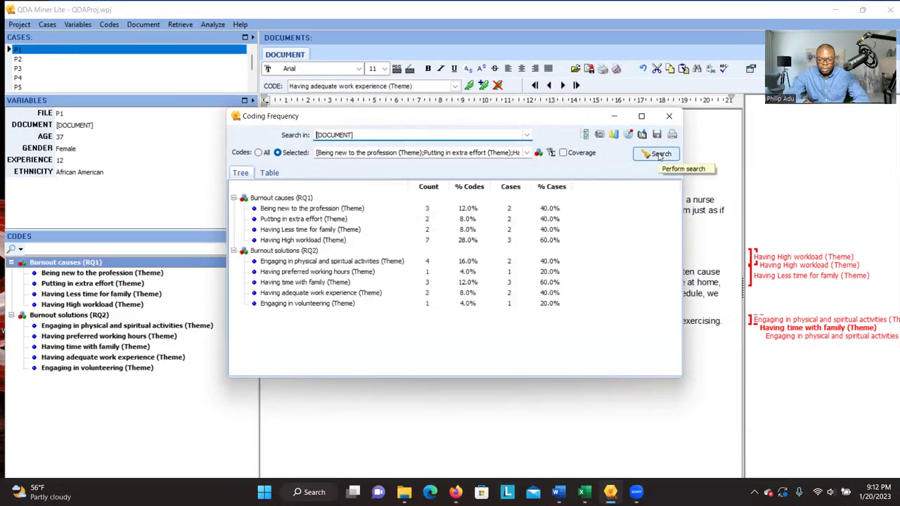
pyautogui.click(270, 173)
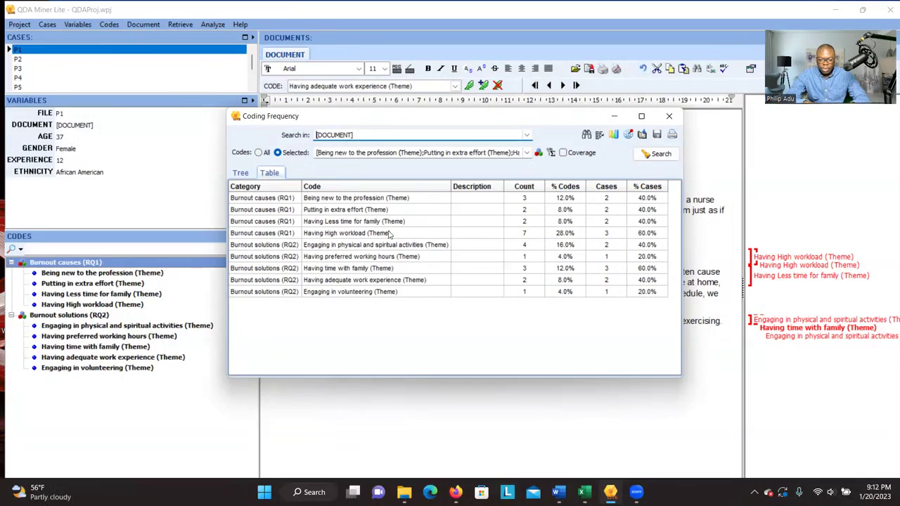
pyautogui.moveTo(246, 198); pyautogui.dragTo(503, 297)
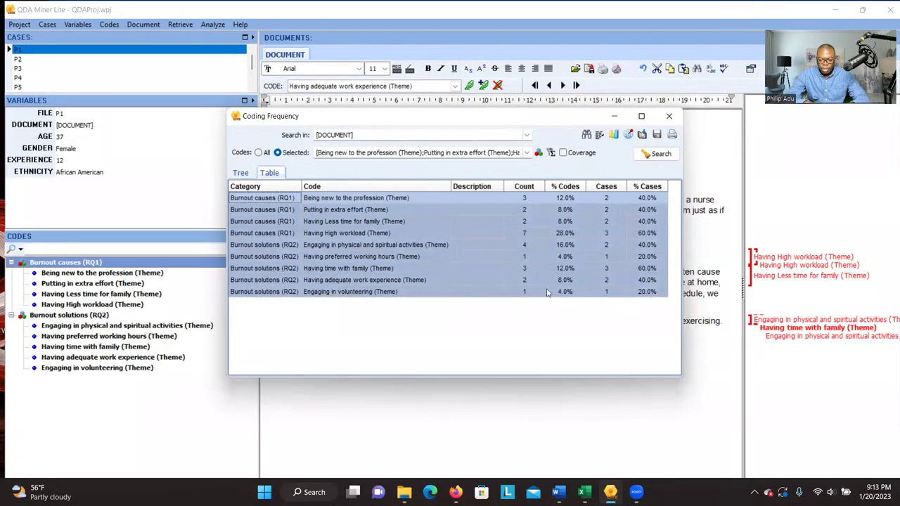
# Chart the selected rows, inspect Having High workload, and switch to a vertical bar chart.
pyautogui.click(612, 135)
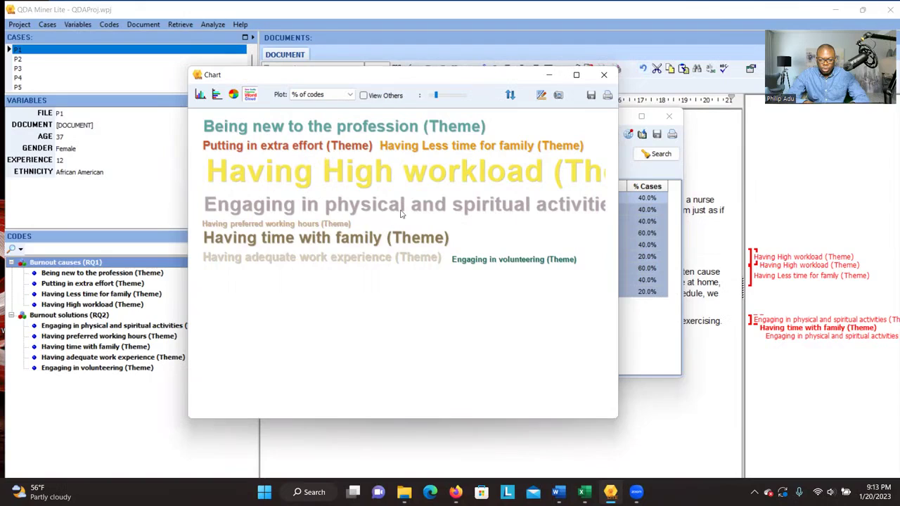
pyautogui.click(287, 179)
pyautogui.rightClick(435, 182)
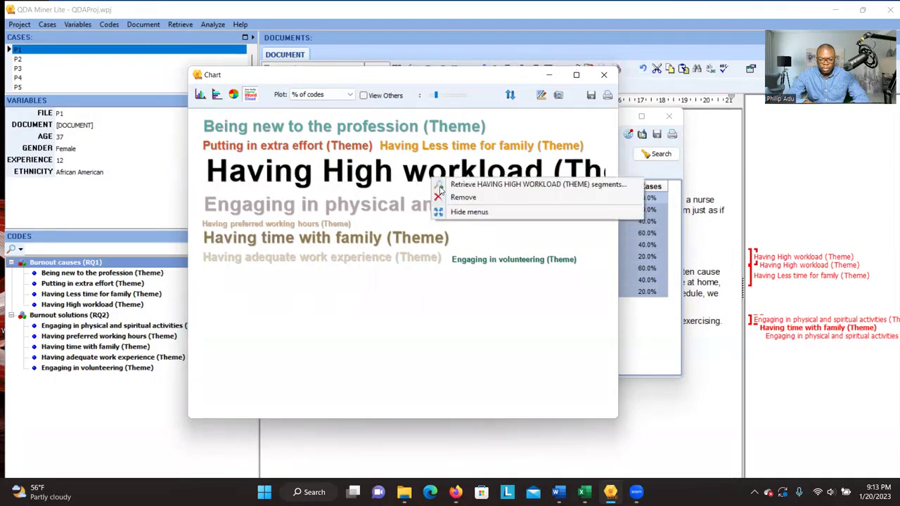
pyautogui.rightClick(406, 183)
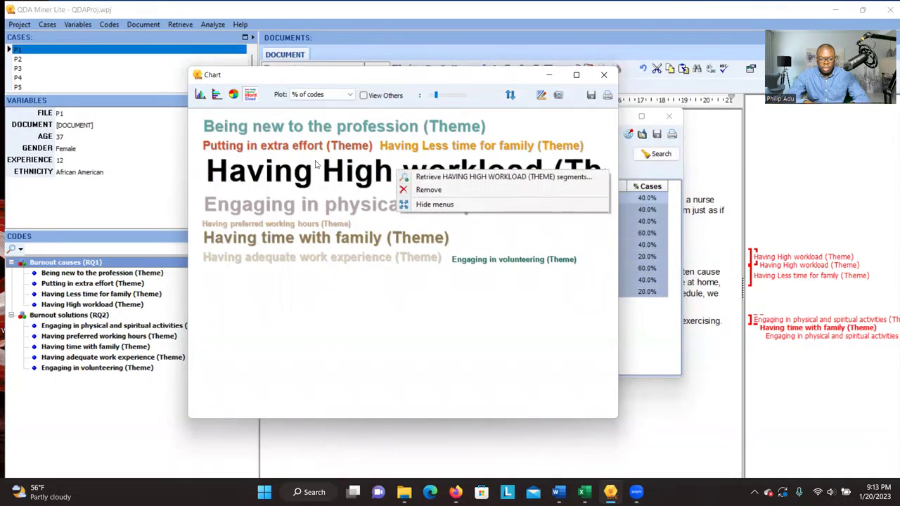
pyautogui.rightClick(318, 162)
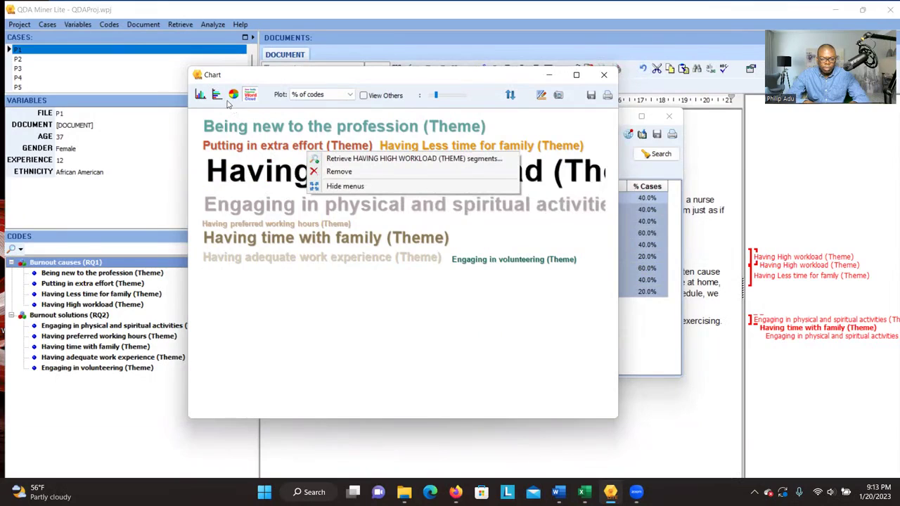
pyautogui.click(202, 97)
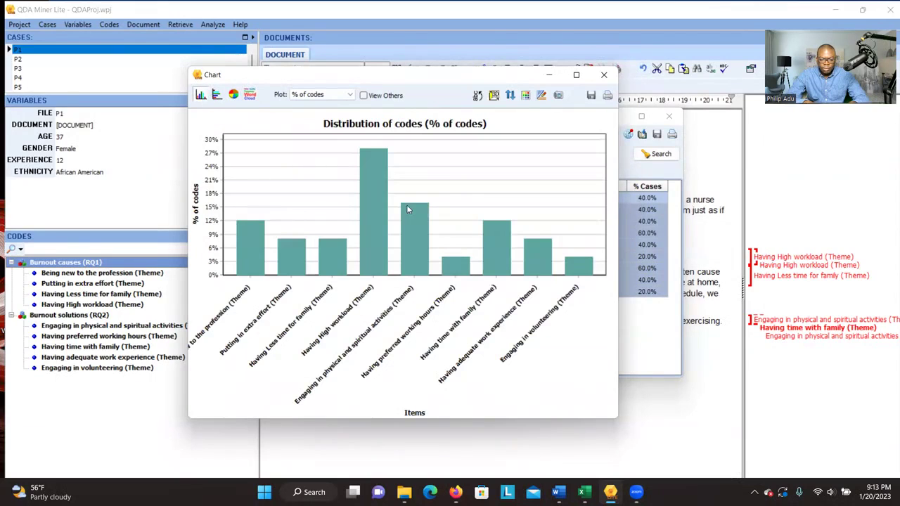
# Plot raw frequency instead of percentages and inspect the workload, new-to-profession and activities bars.
pyautogui.click(369, 247)
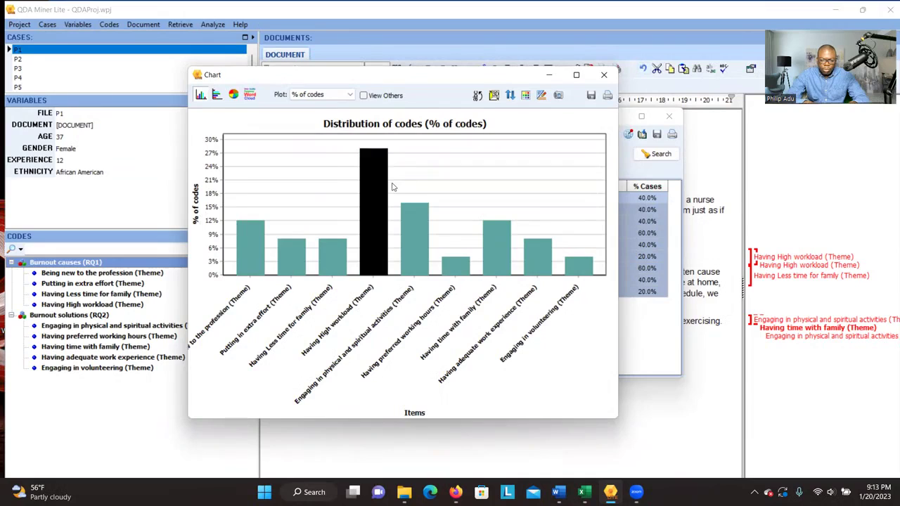
pyautogui.click(352, 95)
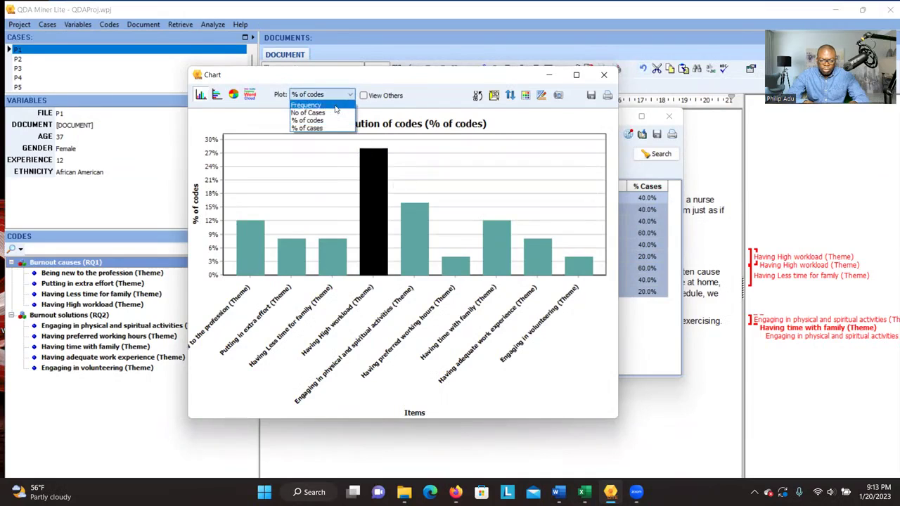
pyautogui.click(336, 107)
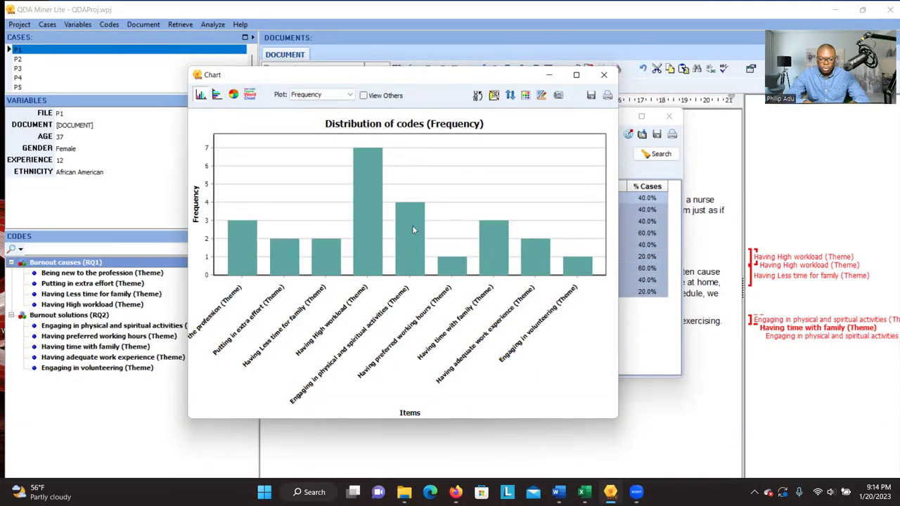
pyautogui.click(350, 95)
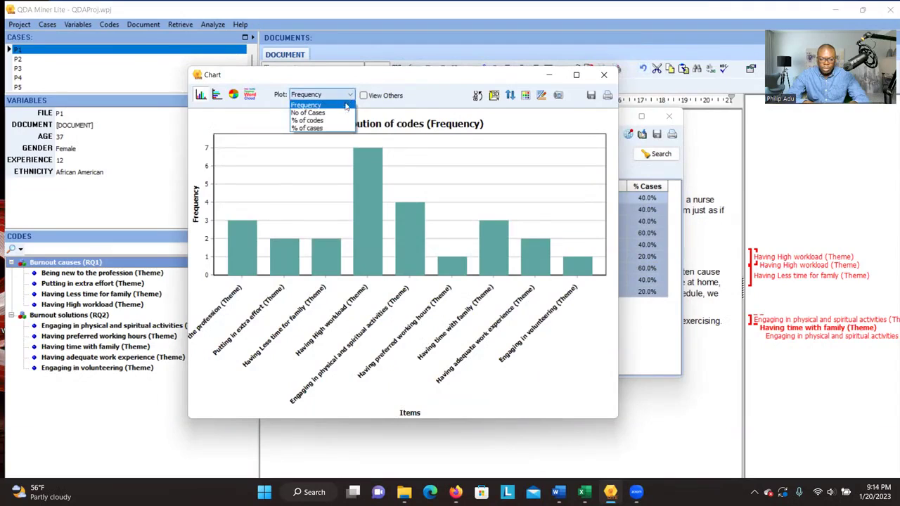
pyautogui.click(345, 106)
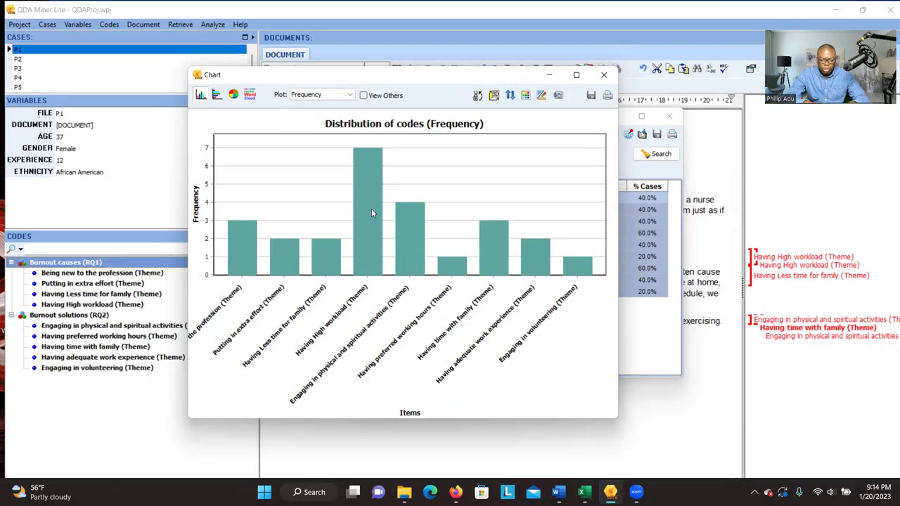
pyautogui.click(237, 255)
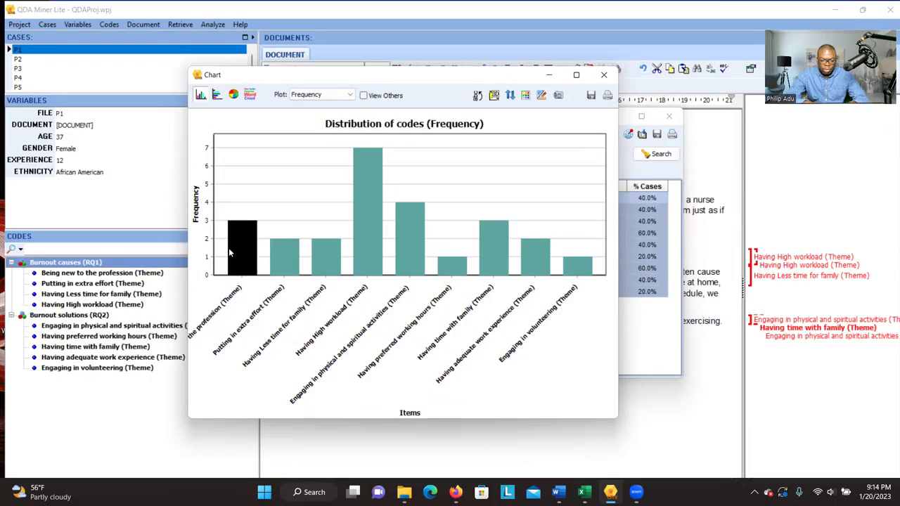
pyautogui.click(414, 253)
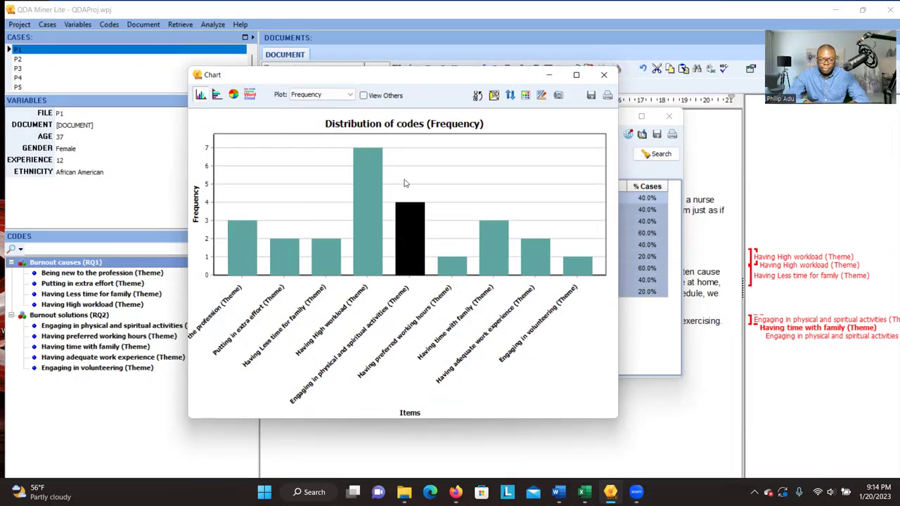
# Plot number of cases per theme as horizontal bars, checking workload and time with family at 3.
pyautogui.click(351, 96)
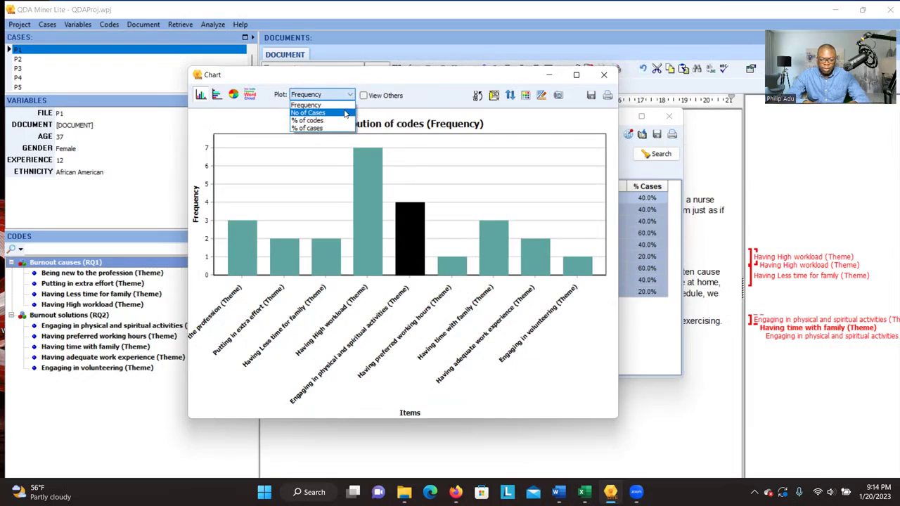
pyautogui.click(309, 113)
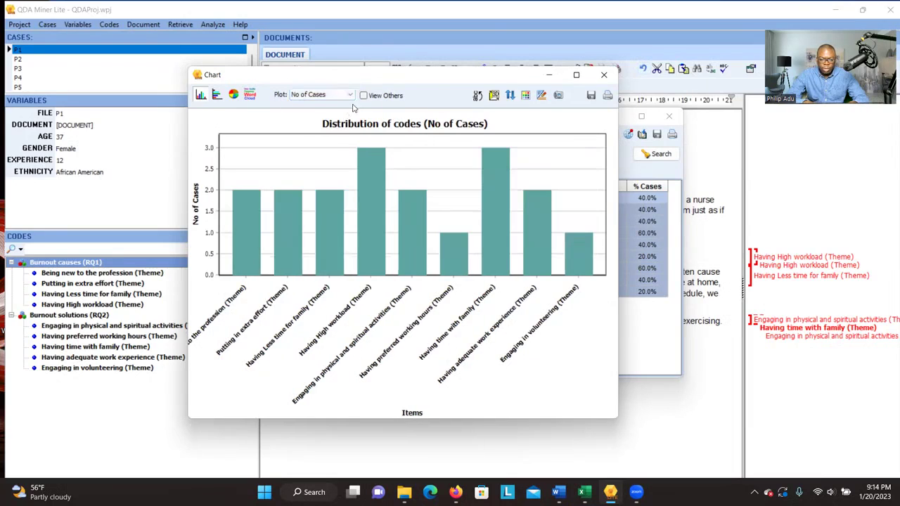
pyautogui.click(374, 188)
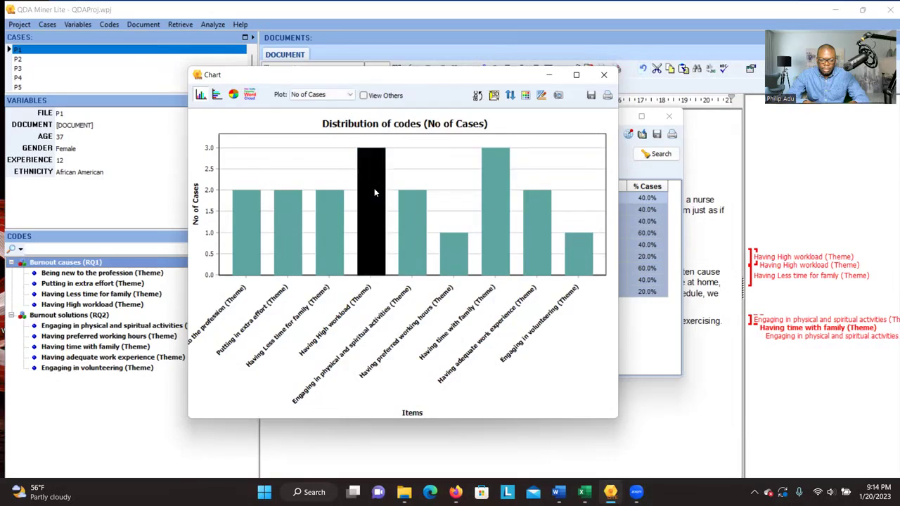
pyautogui.click(493, 197)
pyautogui.click(404, 241)
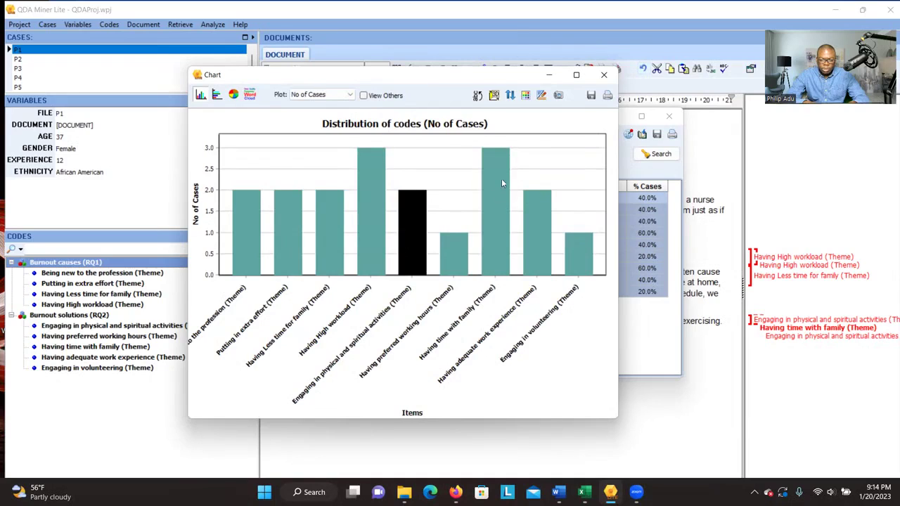
pyautogui.click(216, 98)
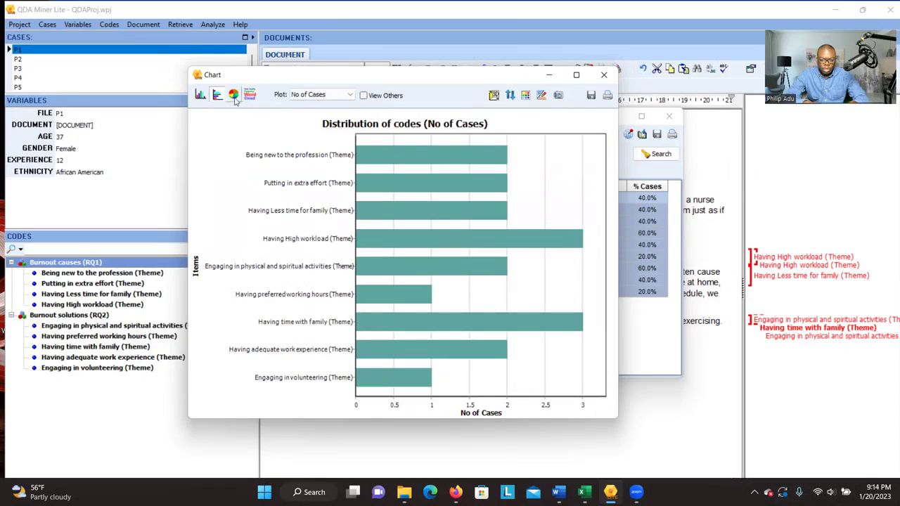
# Preview the case counts as a pie chart, then display them as a word cloud.
pyautogui.click(234, 97)
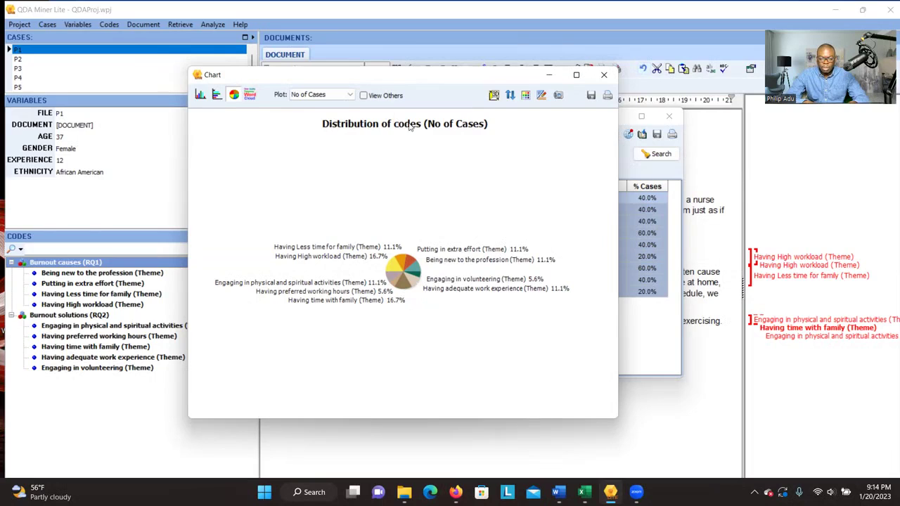
pyautogui.click(250, 96)
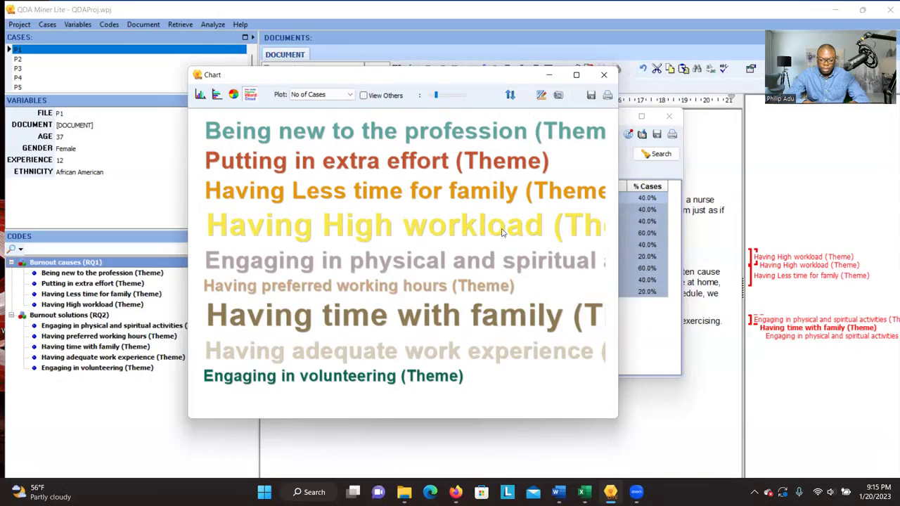
# Select Having High workload in the cloud and open the Plot measure list.
pyautogui.click(431, 227)
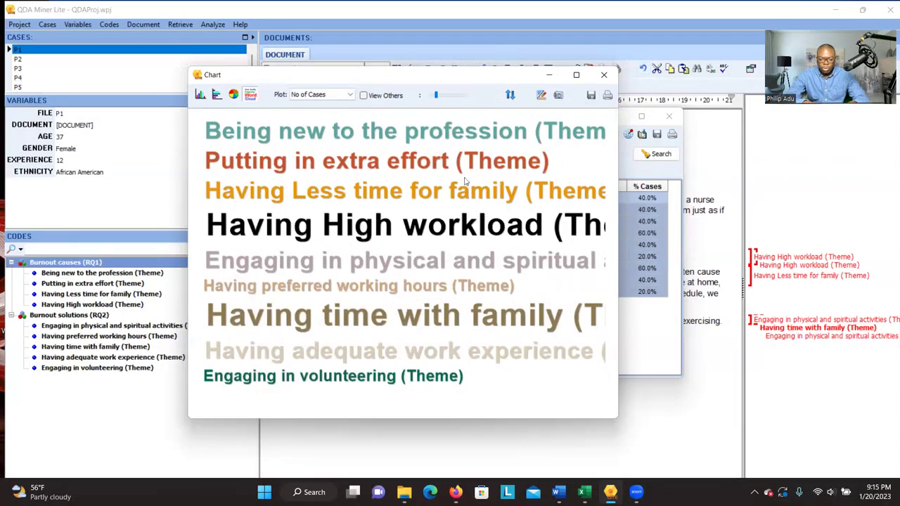
pyautogui.click(327, 95)
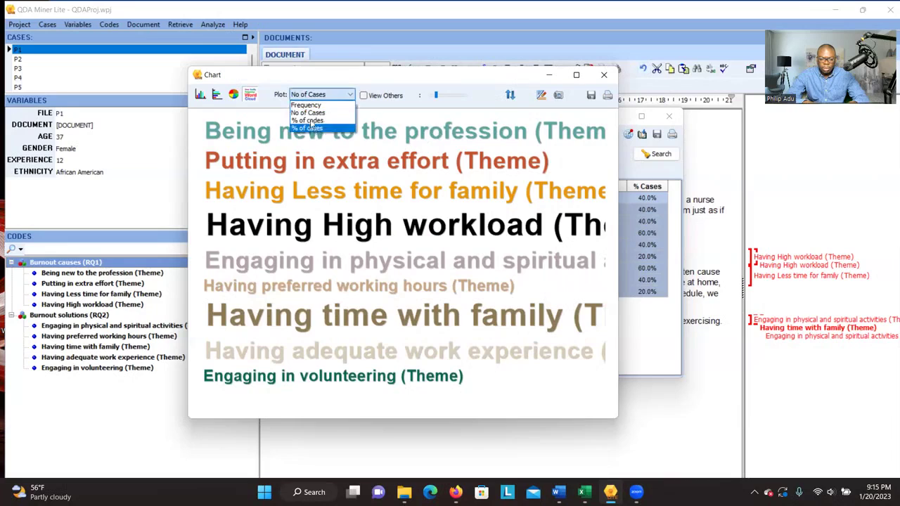